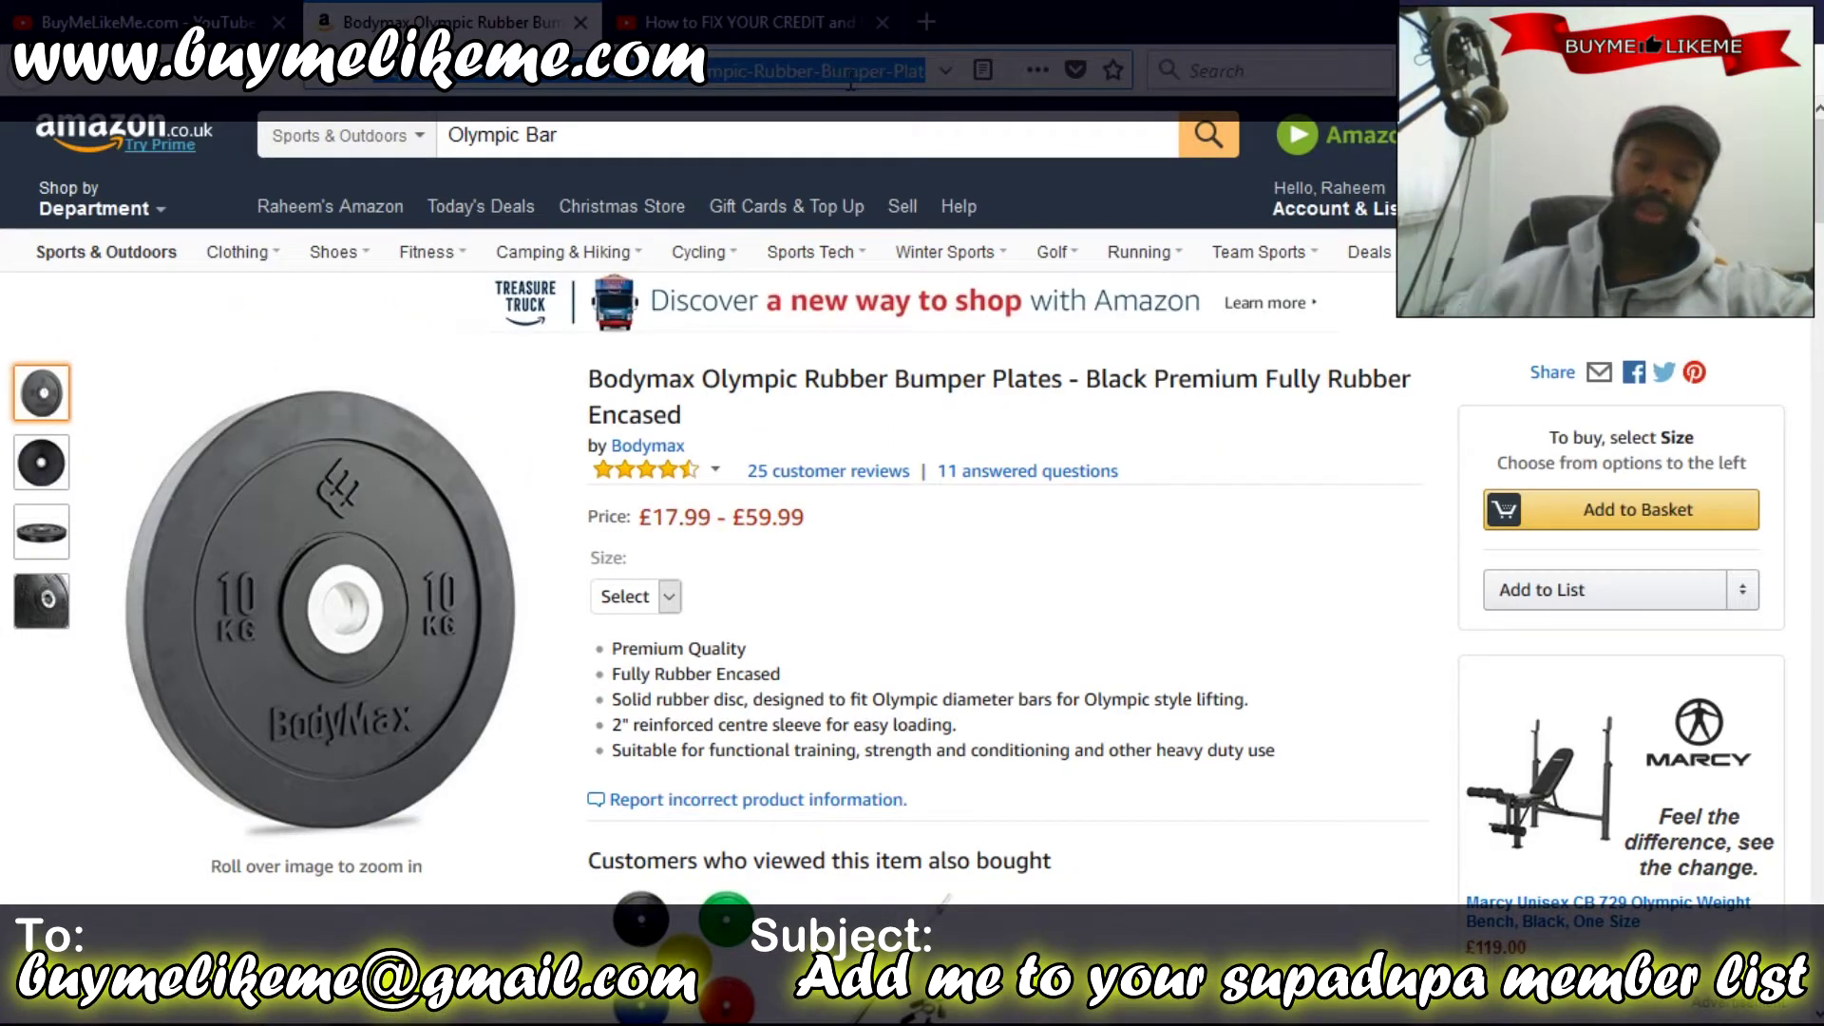
# Search Google for 'BEHRINGER websited' and open the 'BEHRINGER | MUSIC Tribe' homepage result.
pyautogui.write('BE')
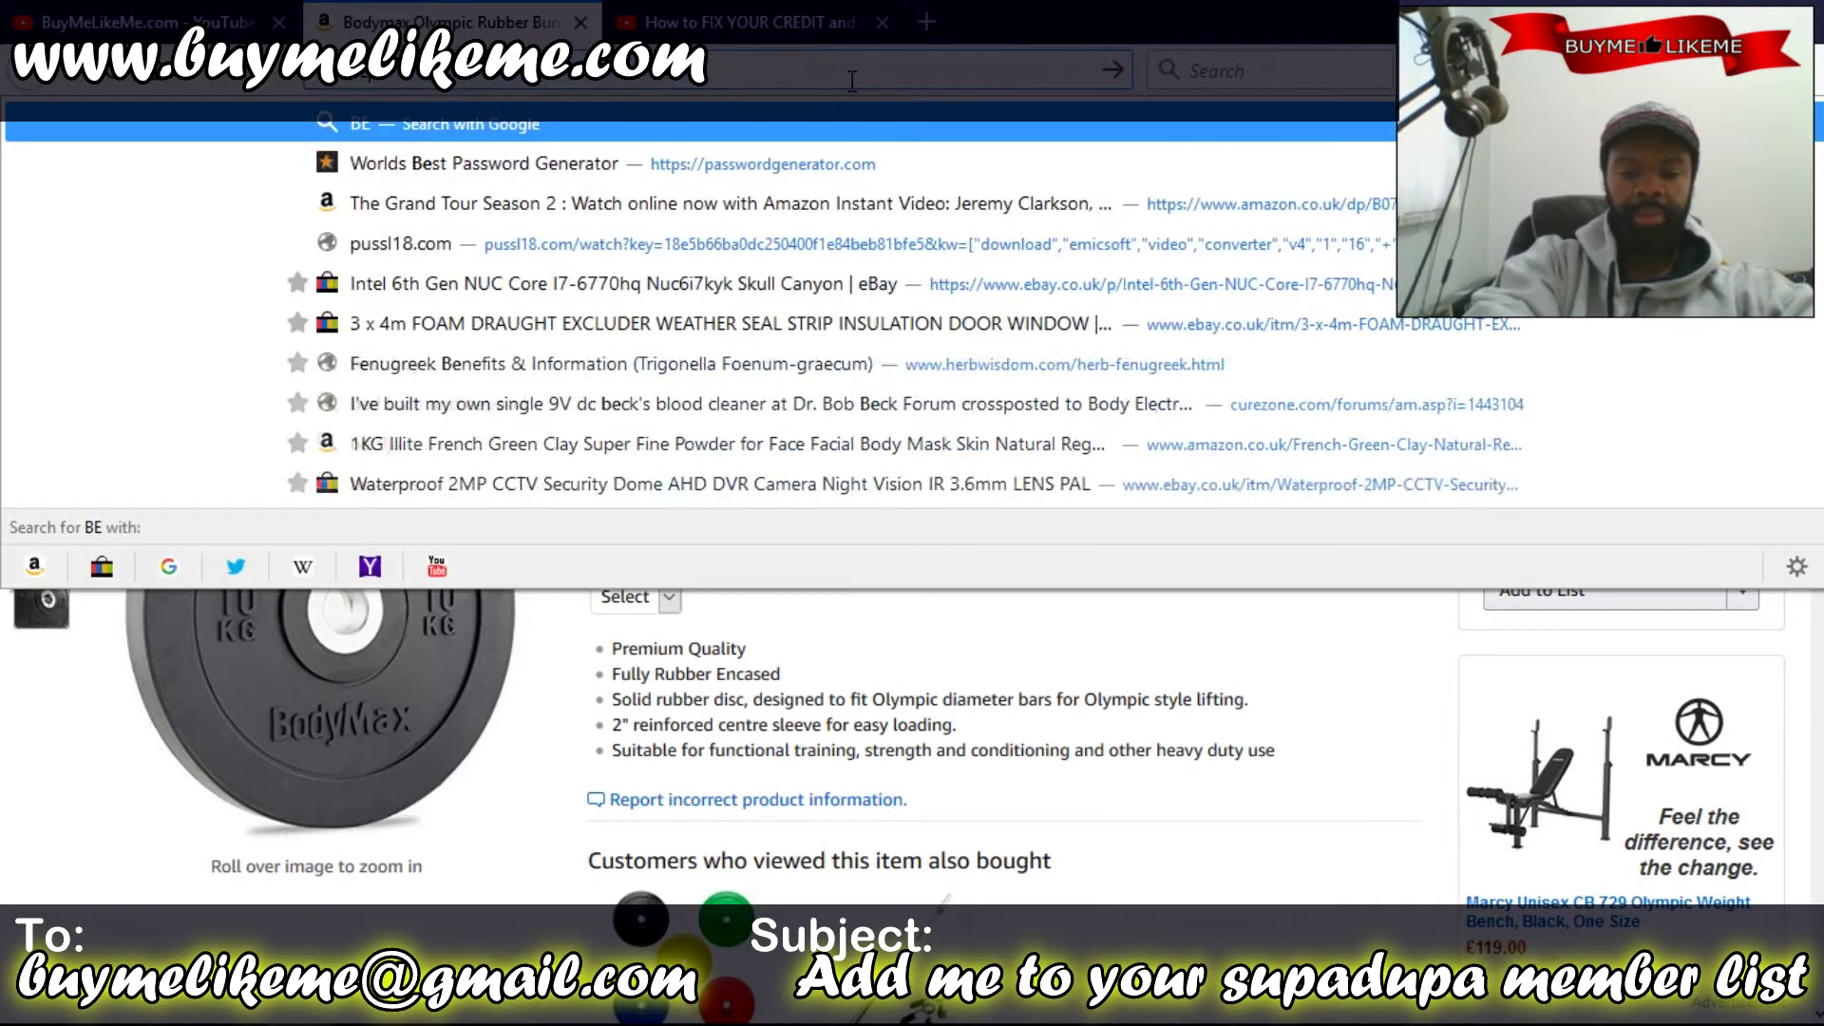
pyautogui.write('HRINGER websited')
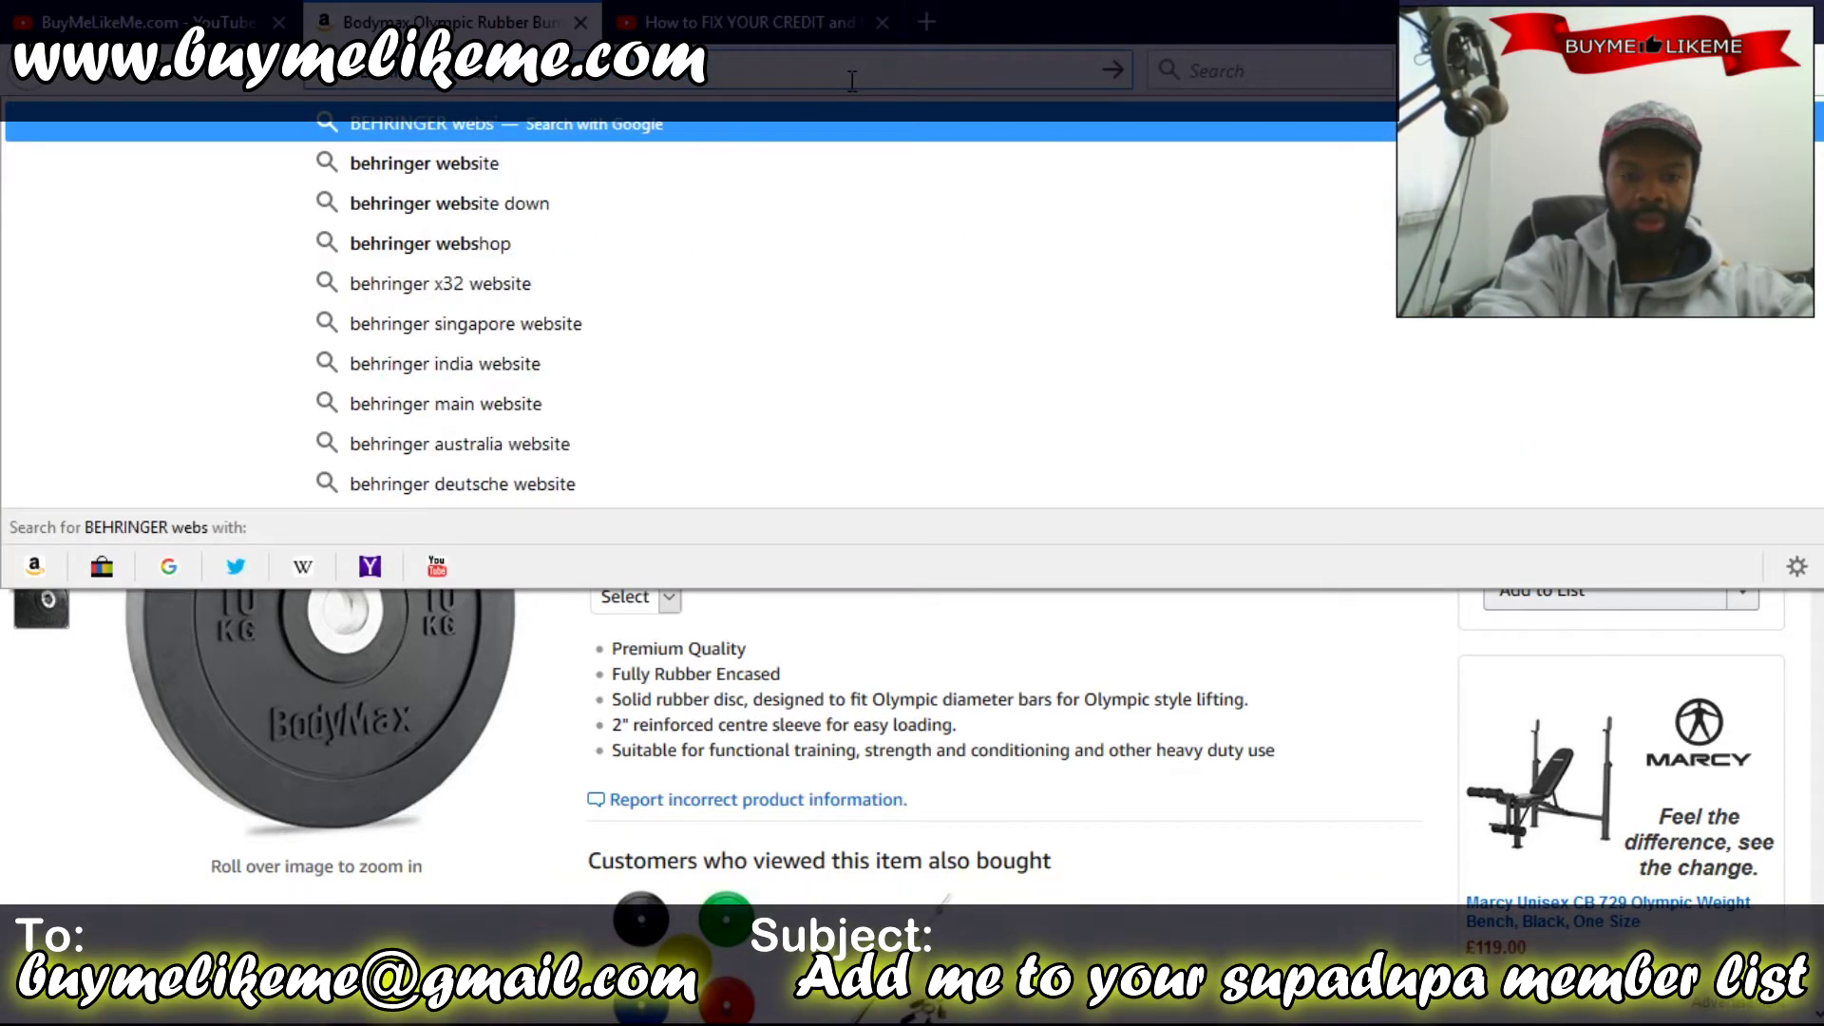
pyautogui.press('Return')
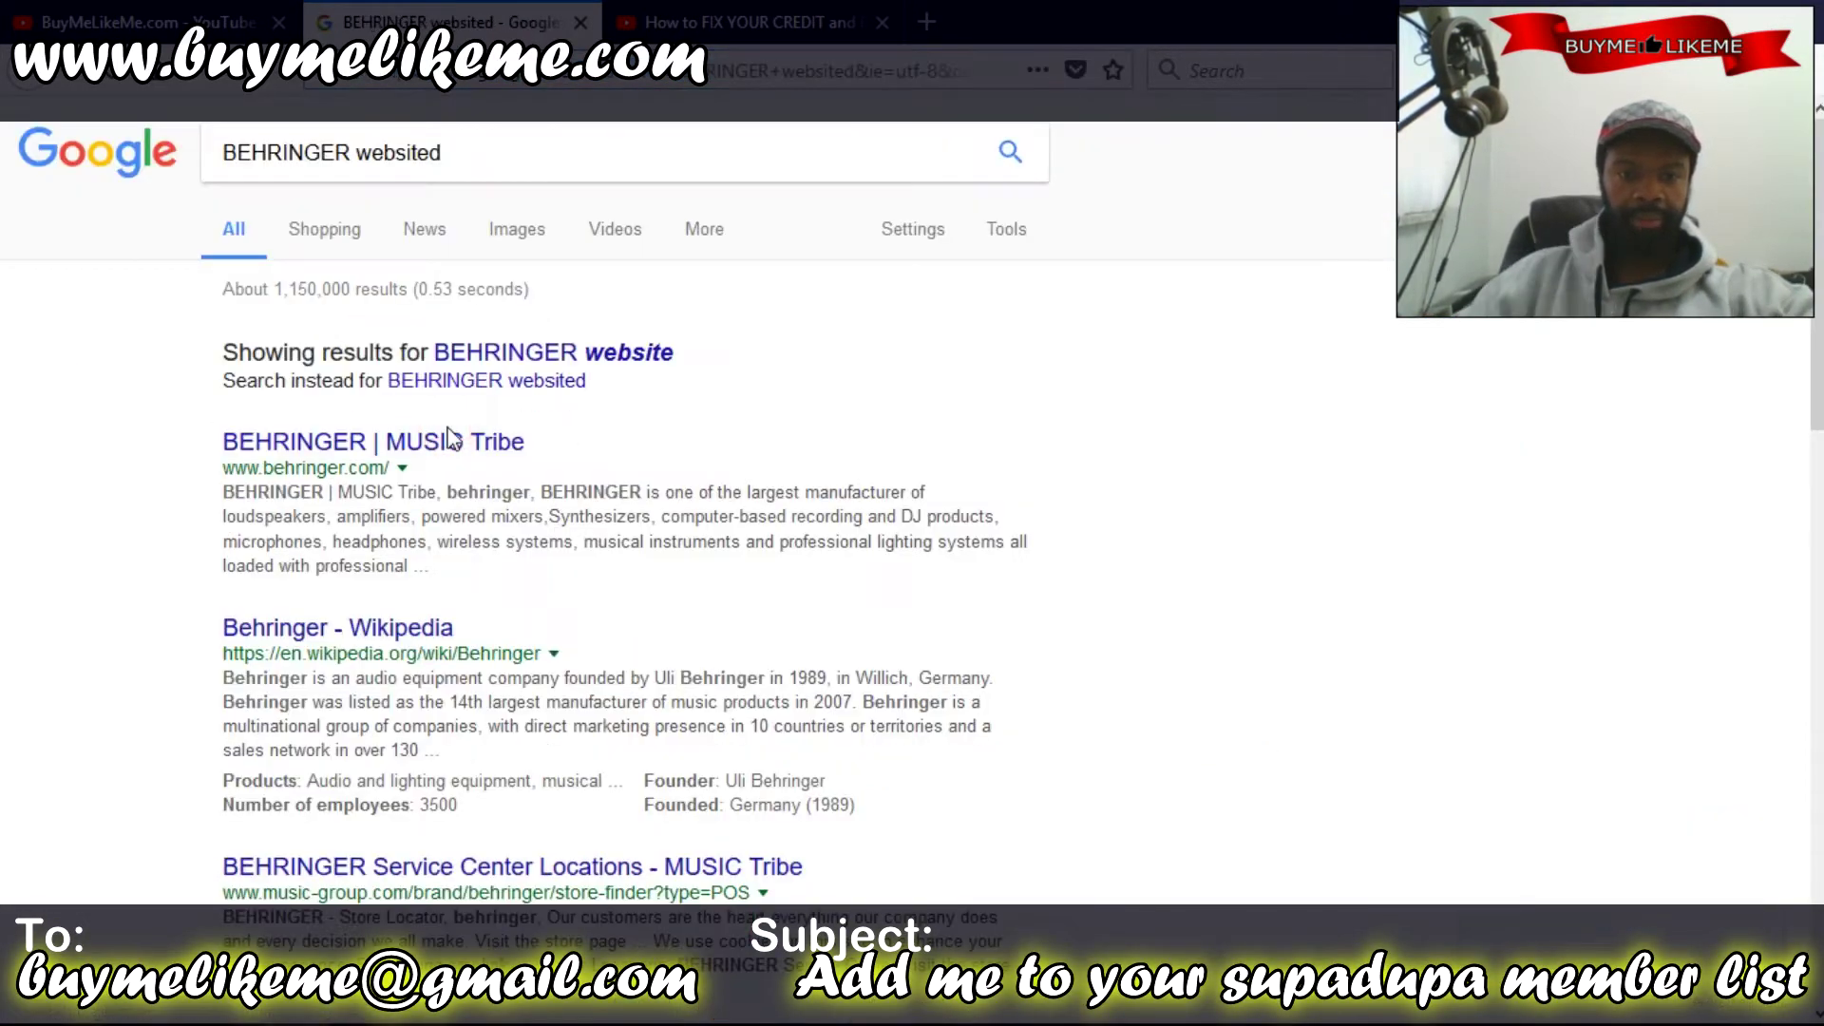
pyautogui.click(451, 439)
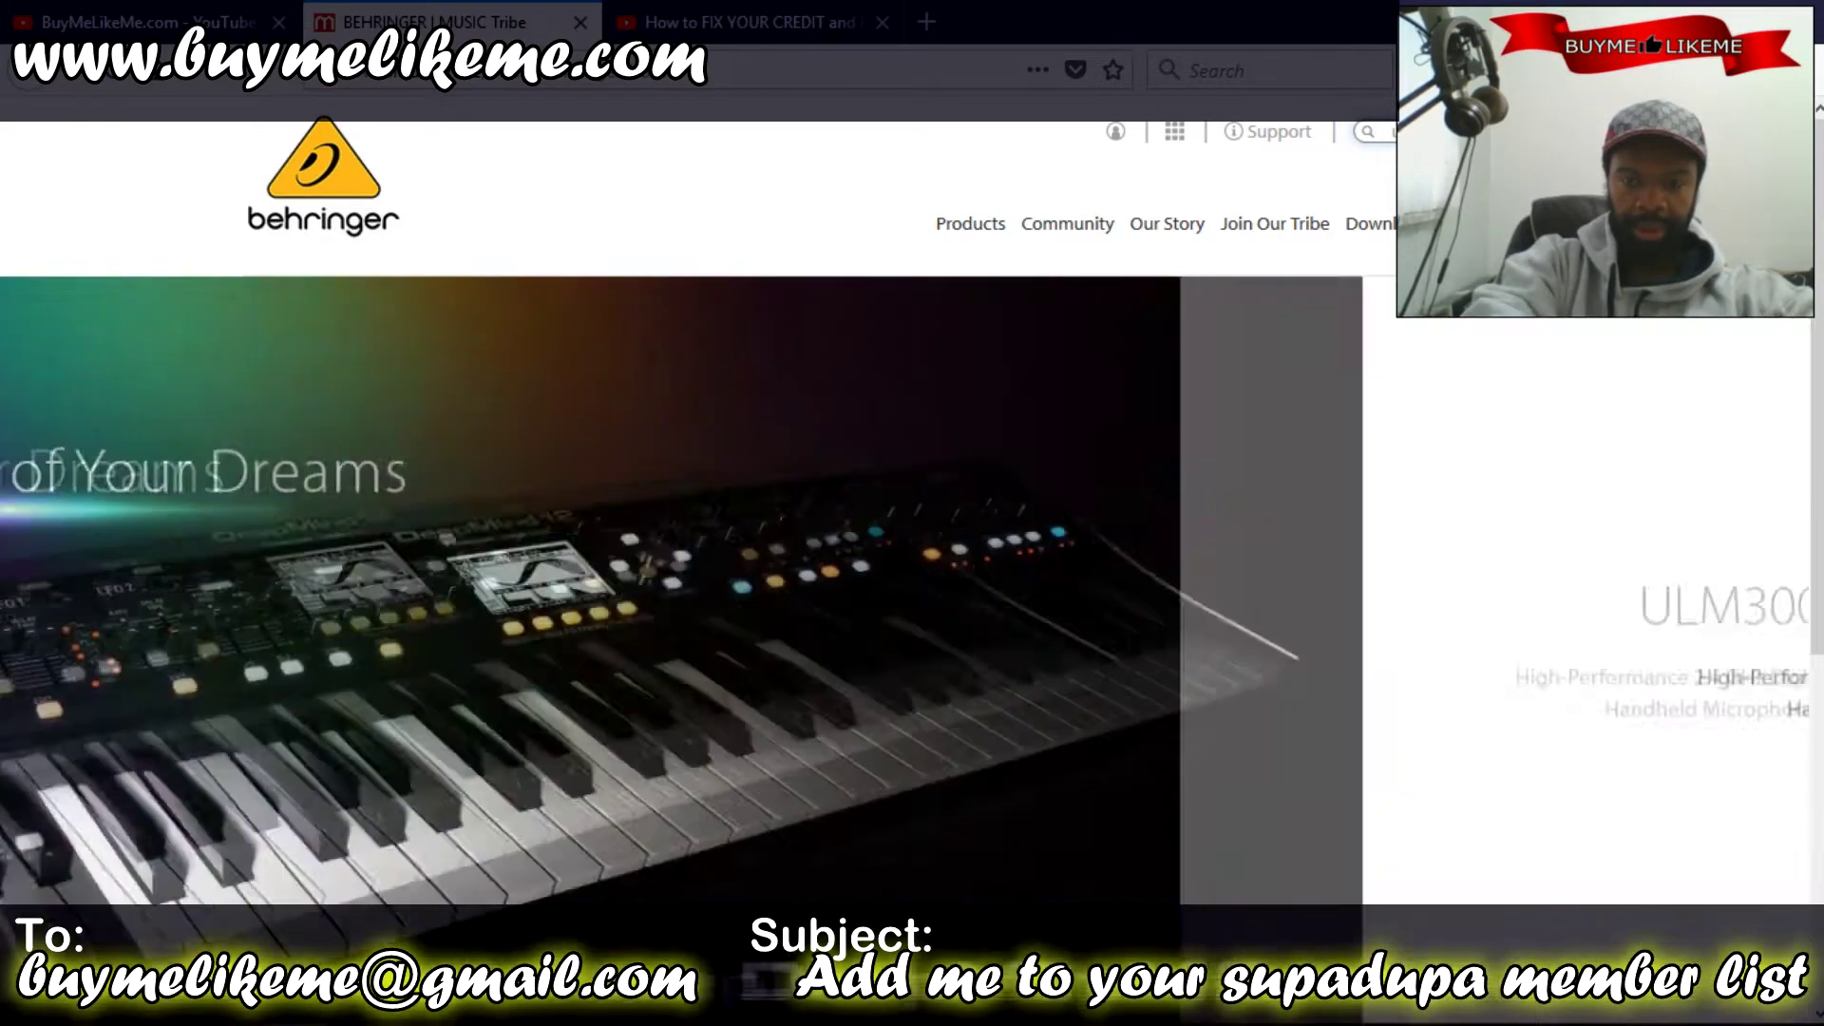
# Find the UMC202HD on the Behringer site and open its Downloads page.
pyautogui.write('c')
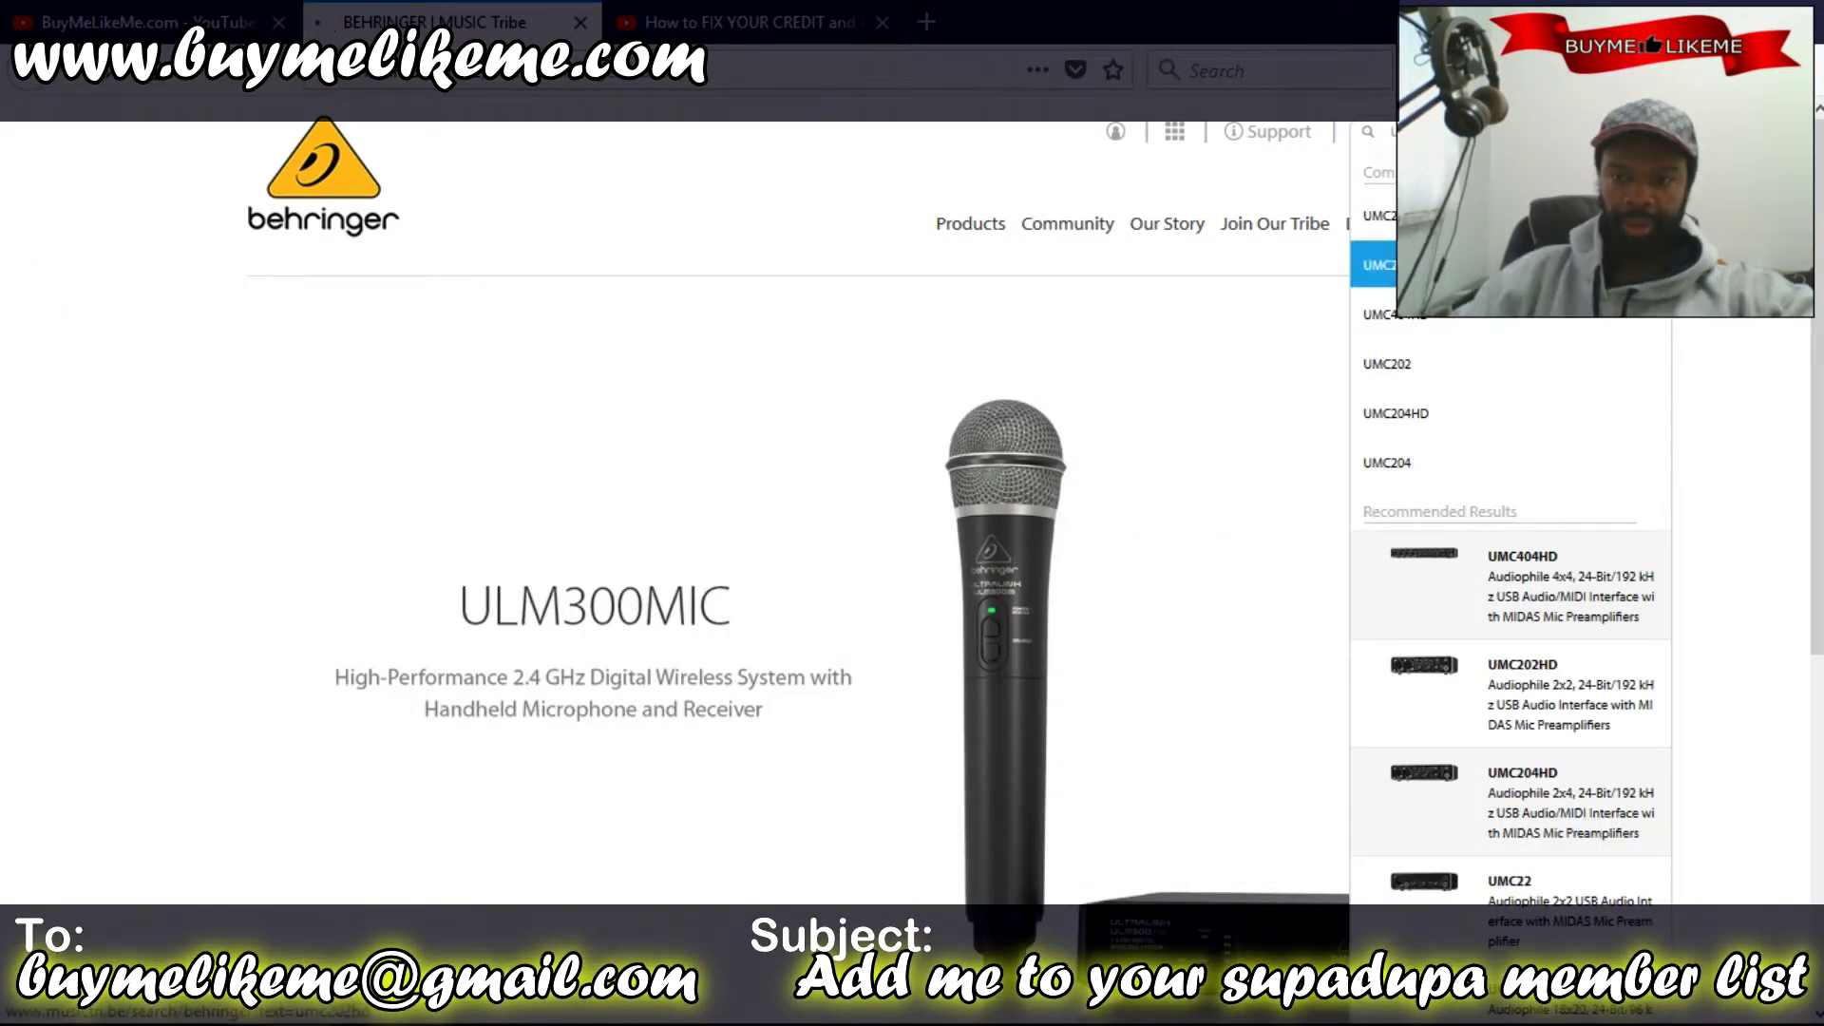
pyautogui.click(1386, 258)
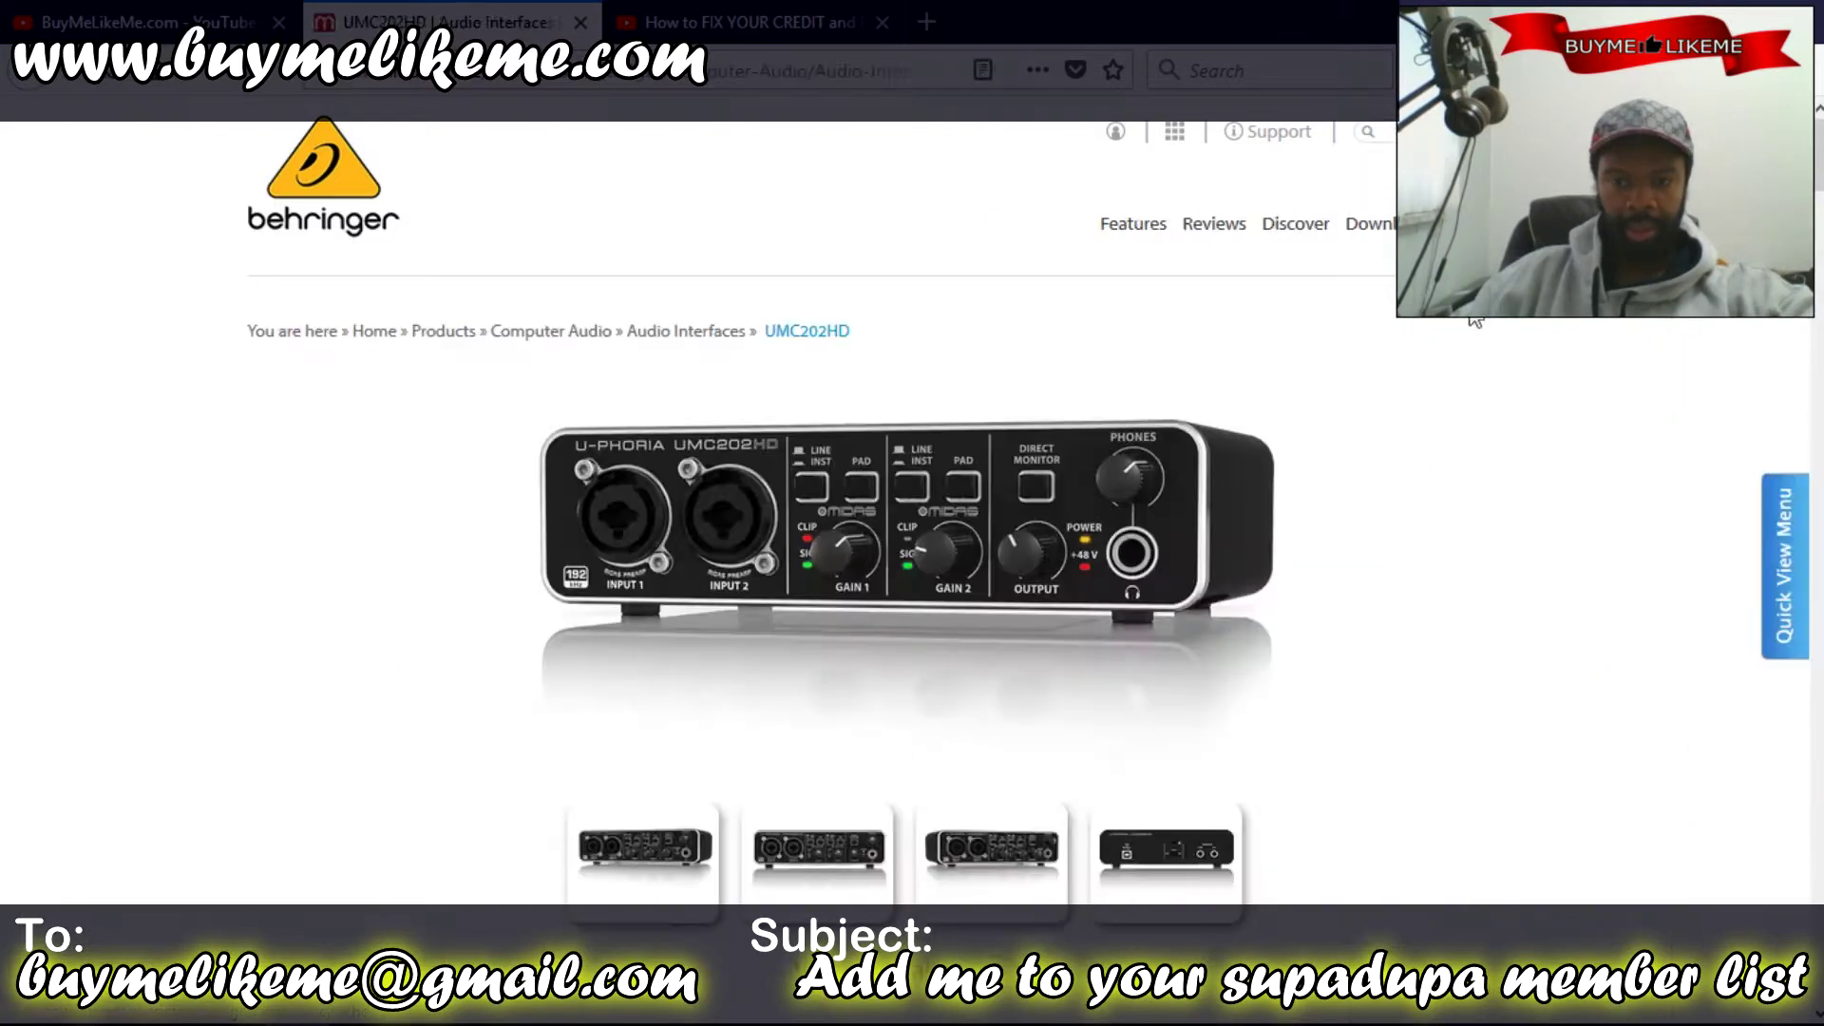
pyautogui.click(1388, 239)
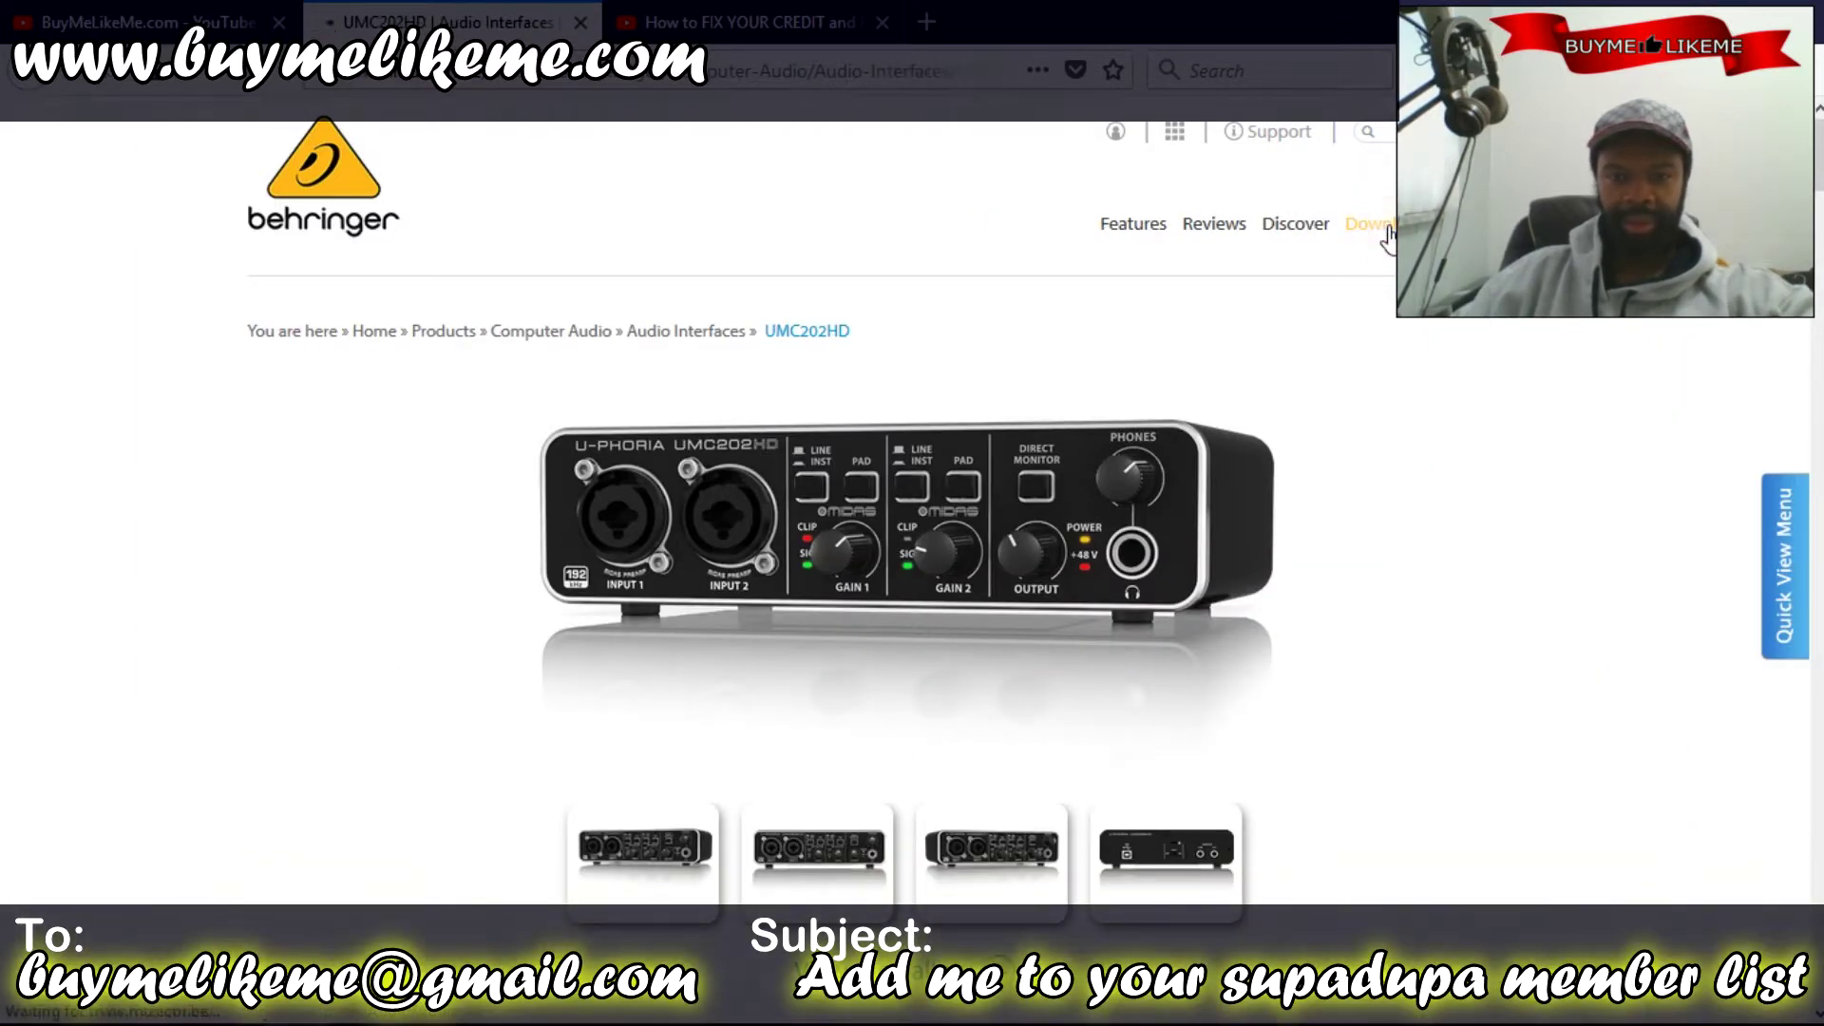
# In the Drivers list, open 'UMC Driver 3.29.0 for Windows 7 to 10'.
pyautogui.scroll(-10, 725, 648)
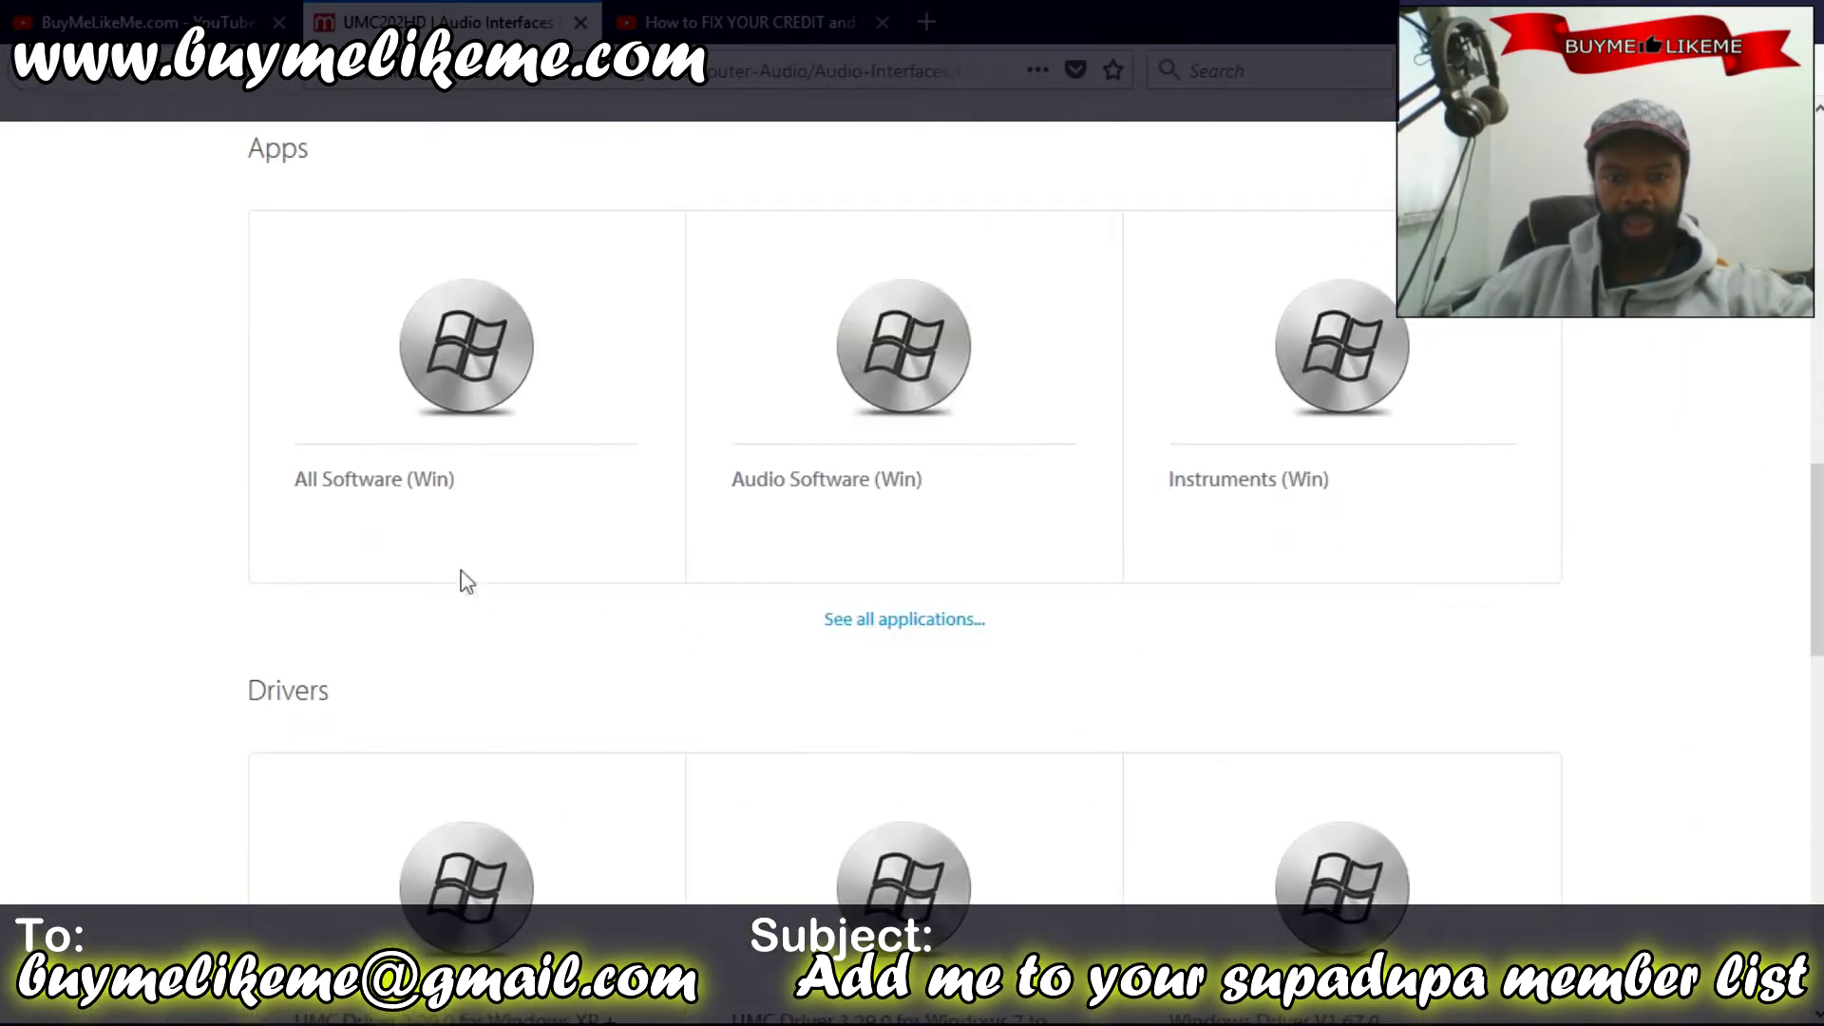
pyautogui.scroll(-10, 382, 504)
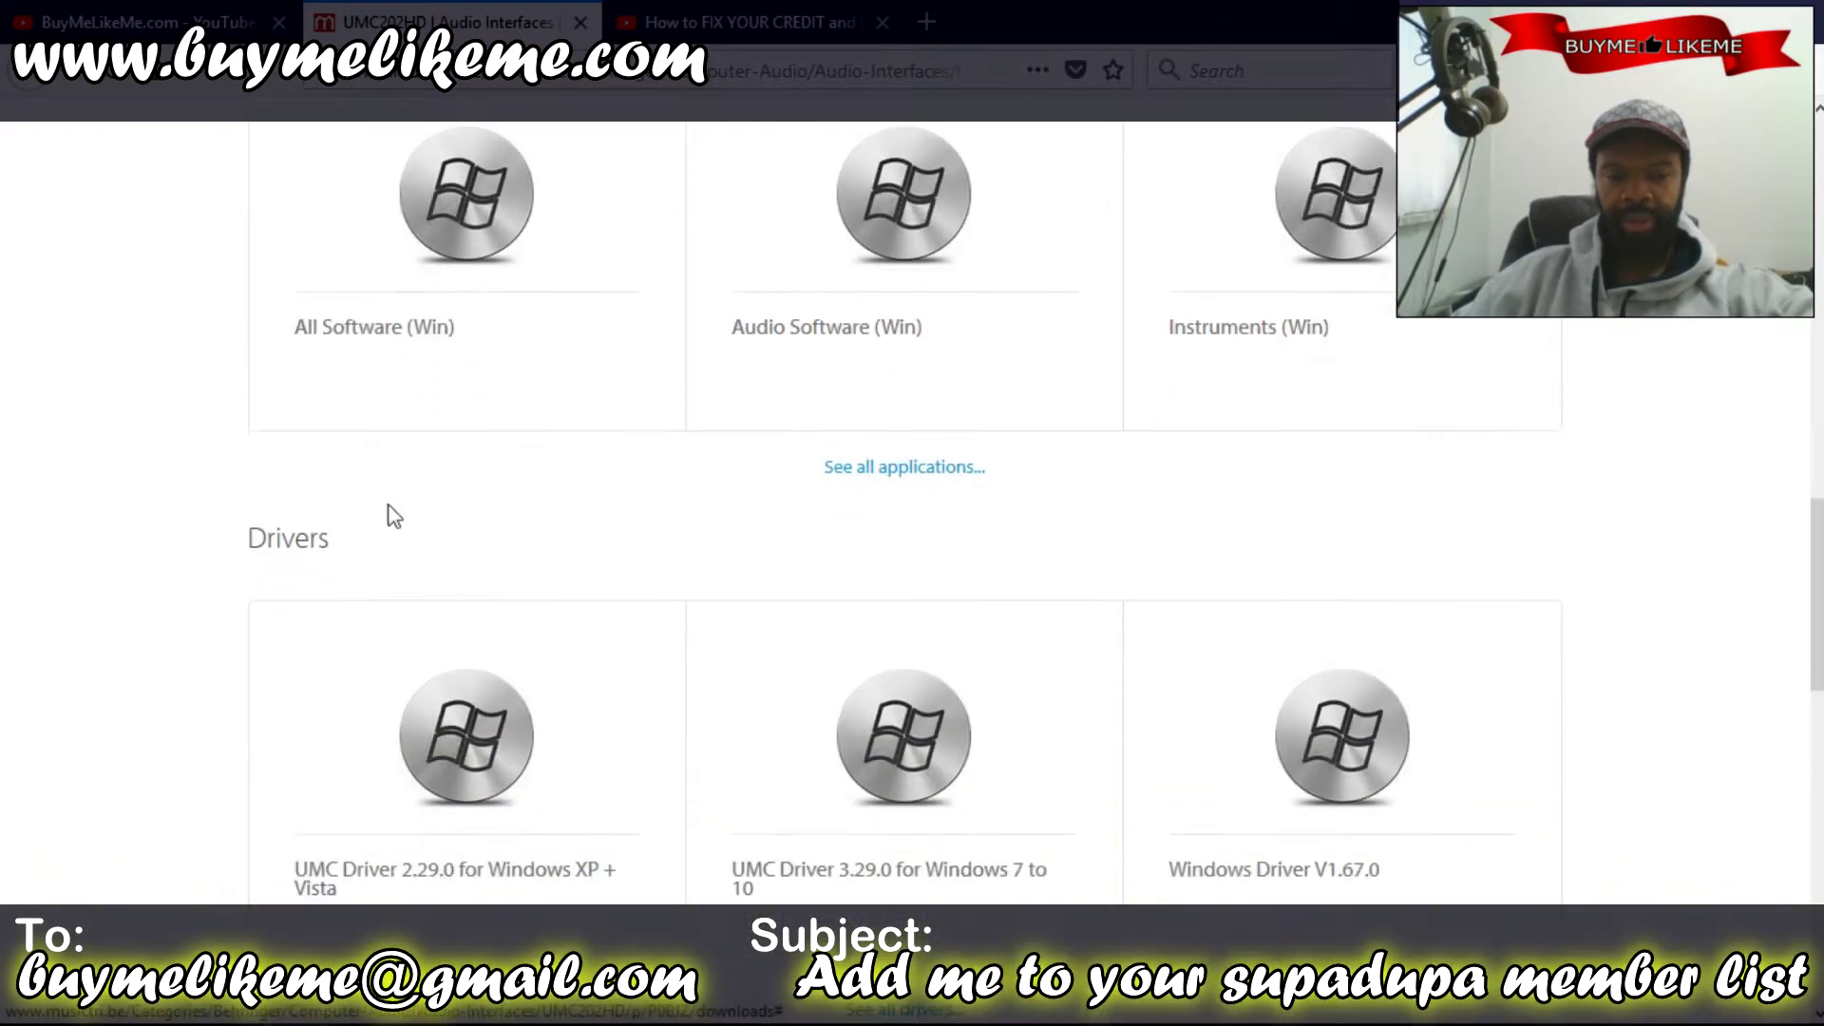
pyautogui.scroll(8, 407, 533)
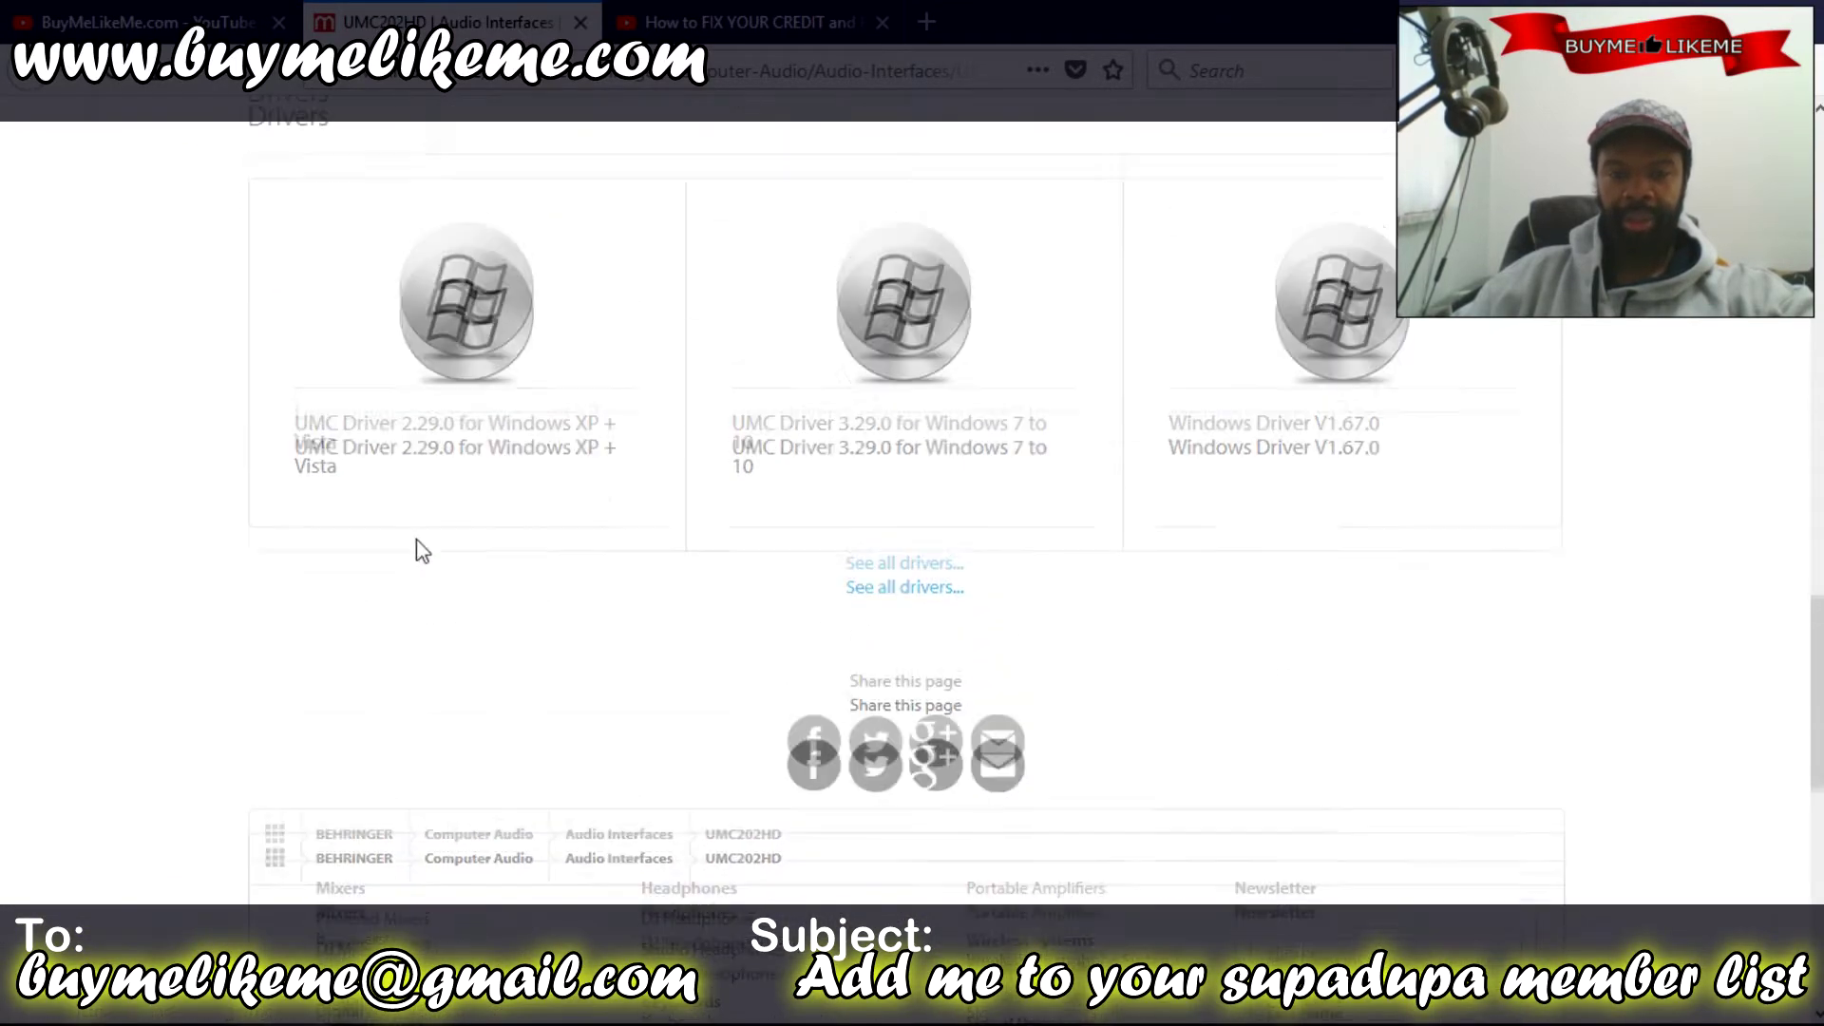
pyautogui.scroll(1, 449, 569)
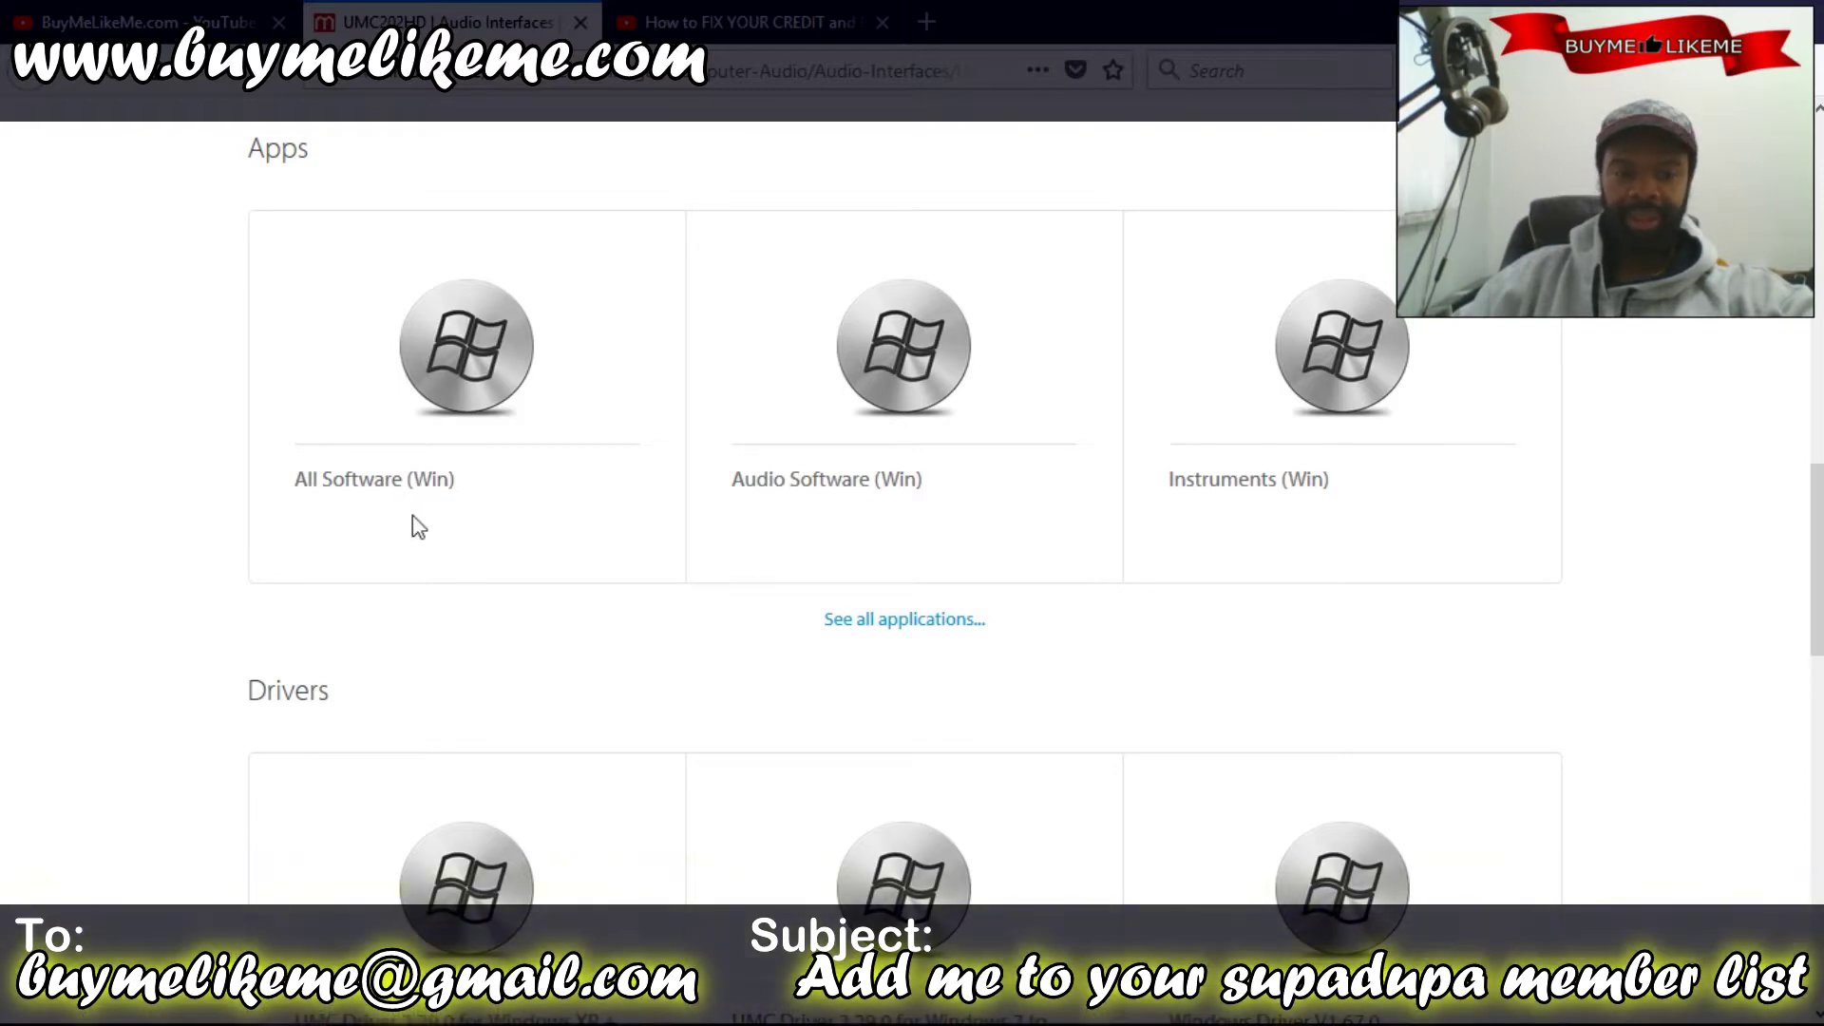
pyautogui.scroll(2, 412, 517)
pyautogui.scroll(-2, 403, 550)
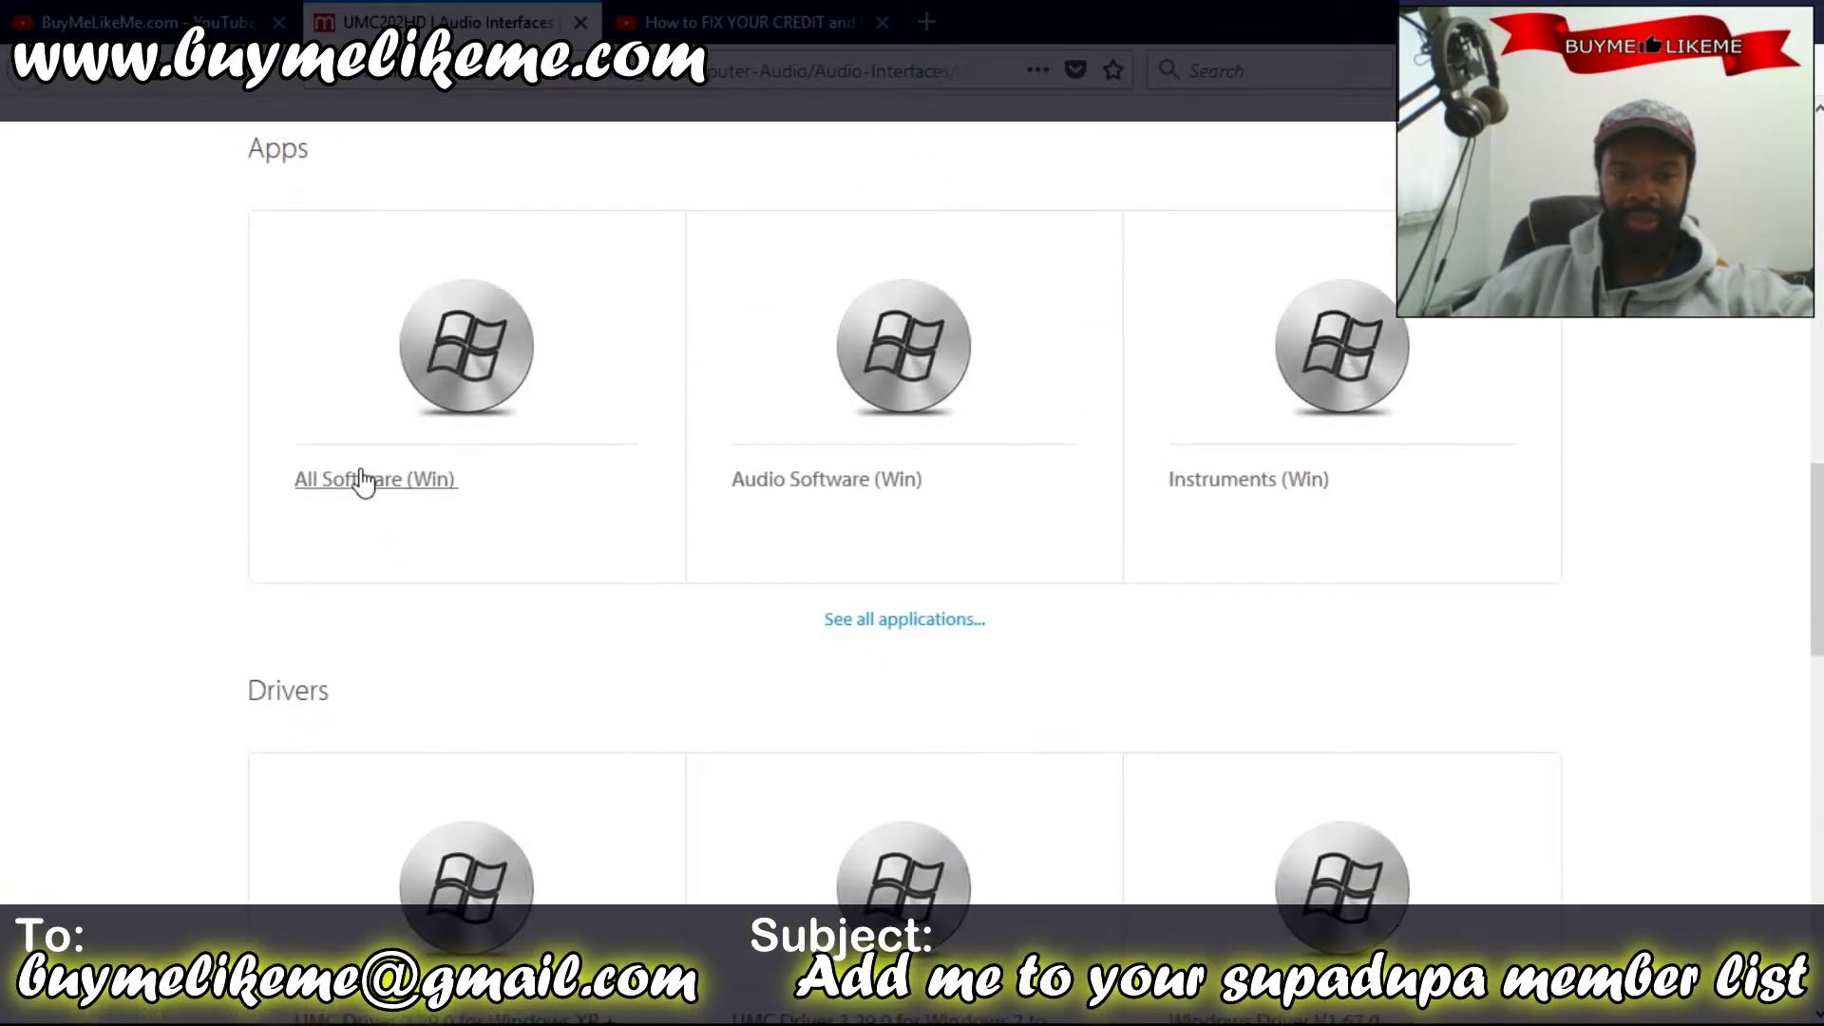
pyautogui.scroll(-2, 376, 504)
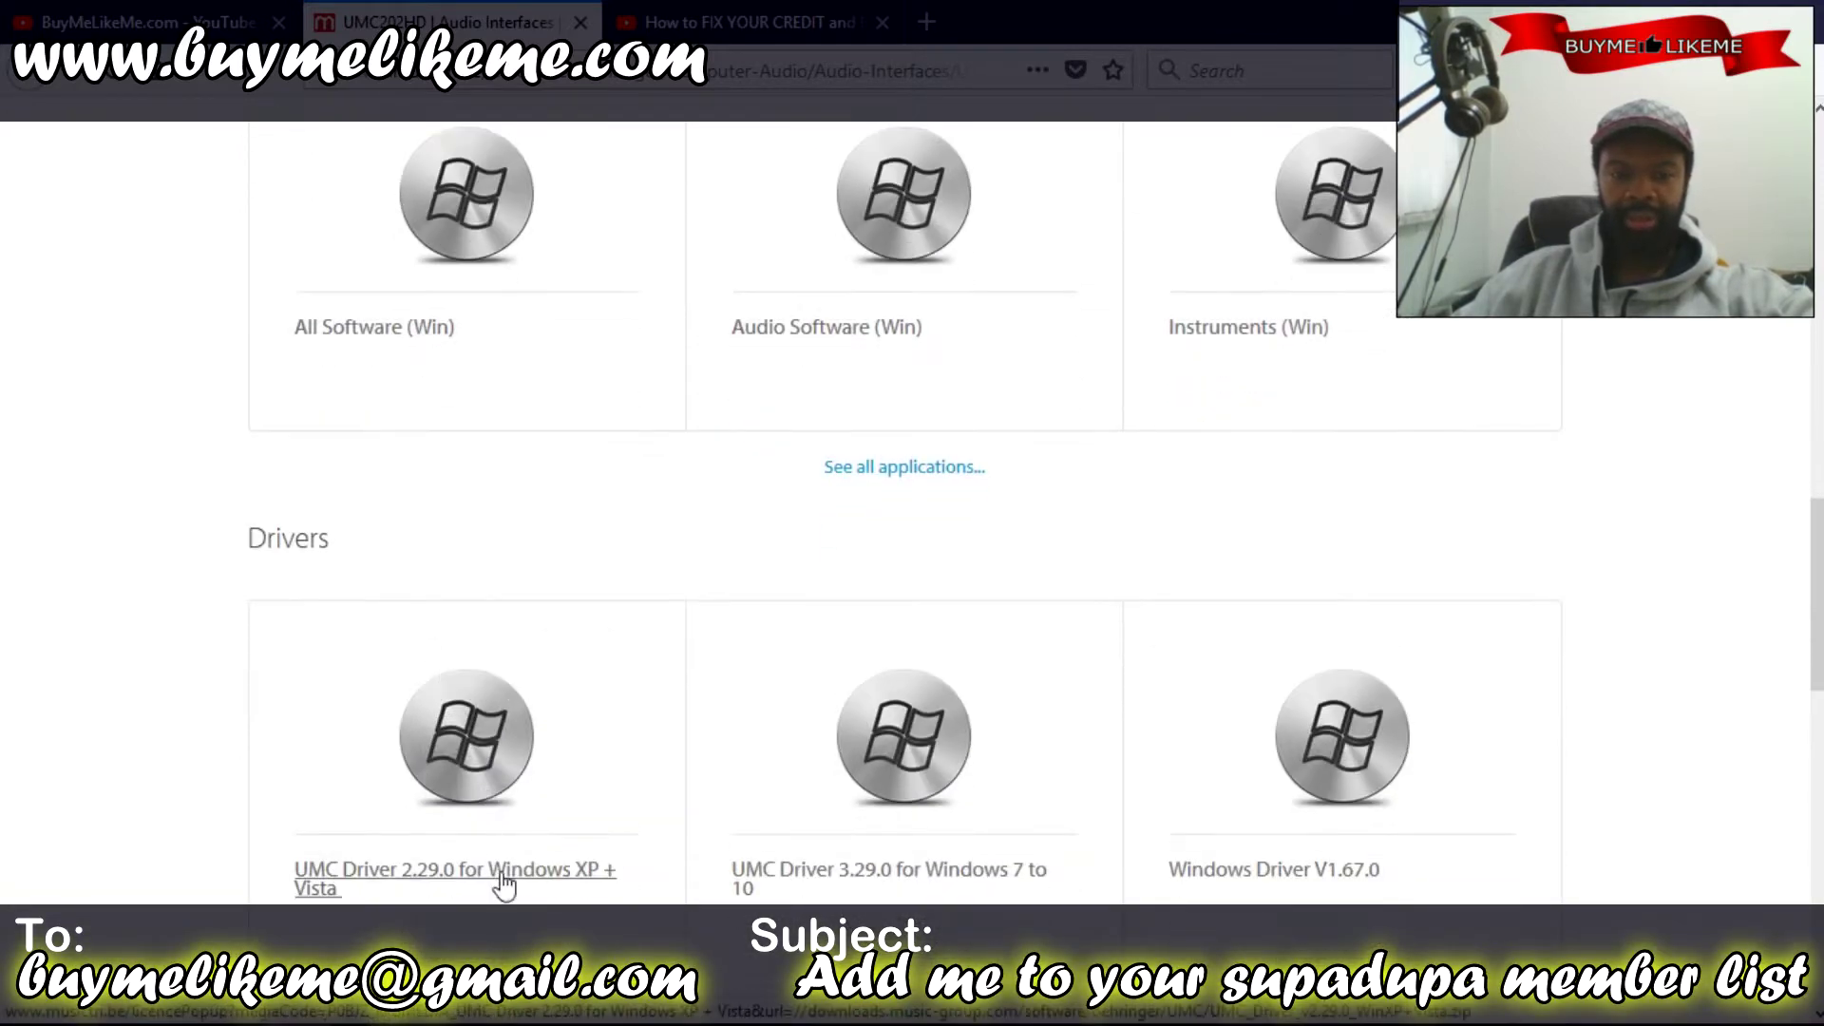
pyautogui.scroll(-2, 501, 879)
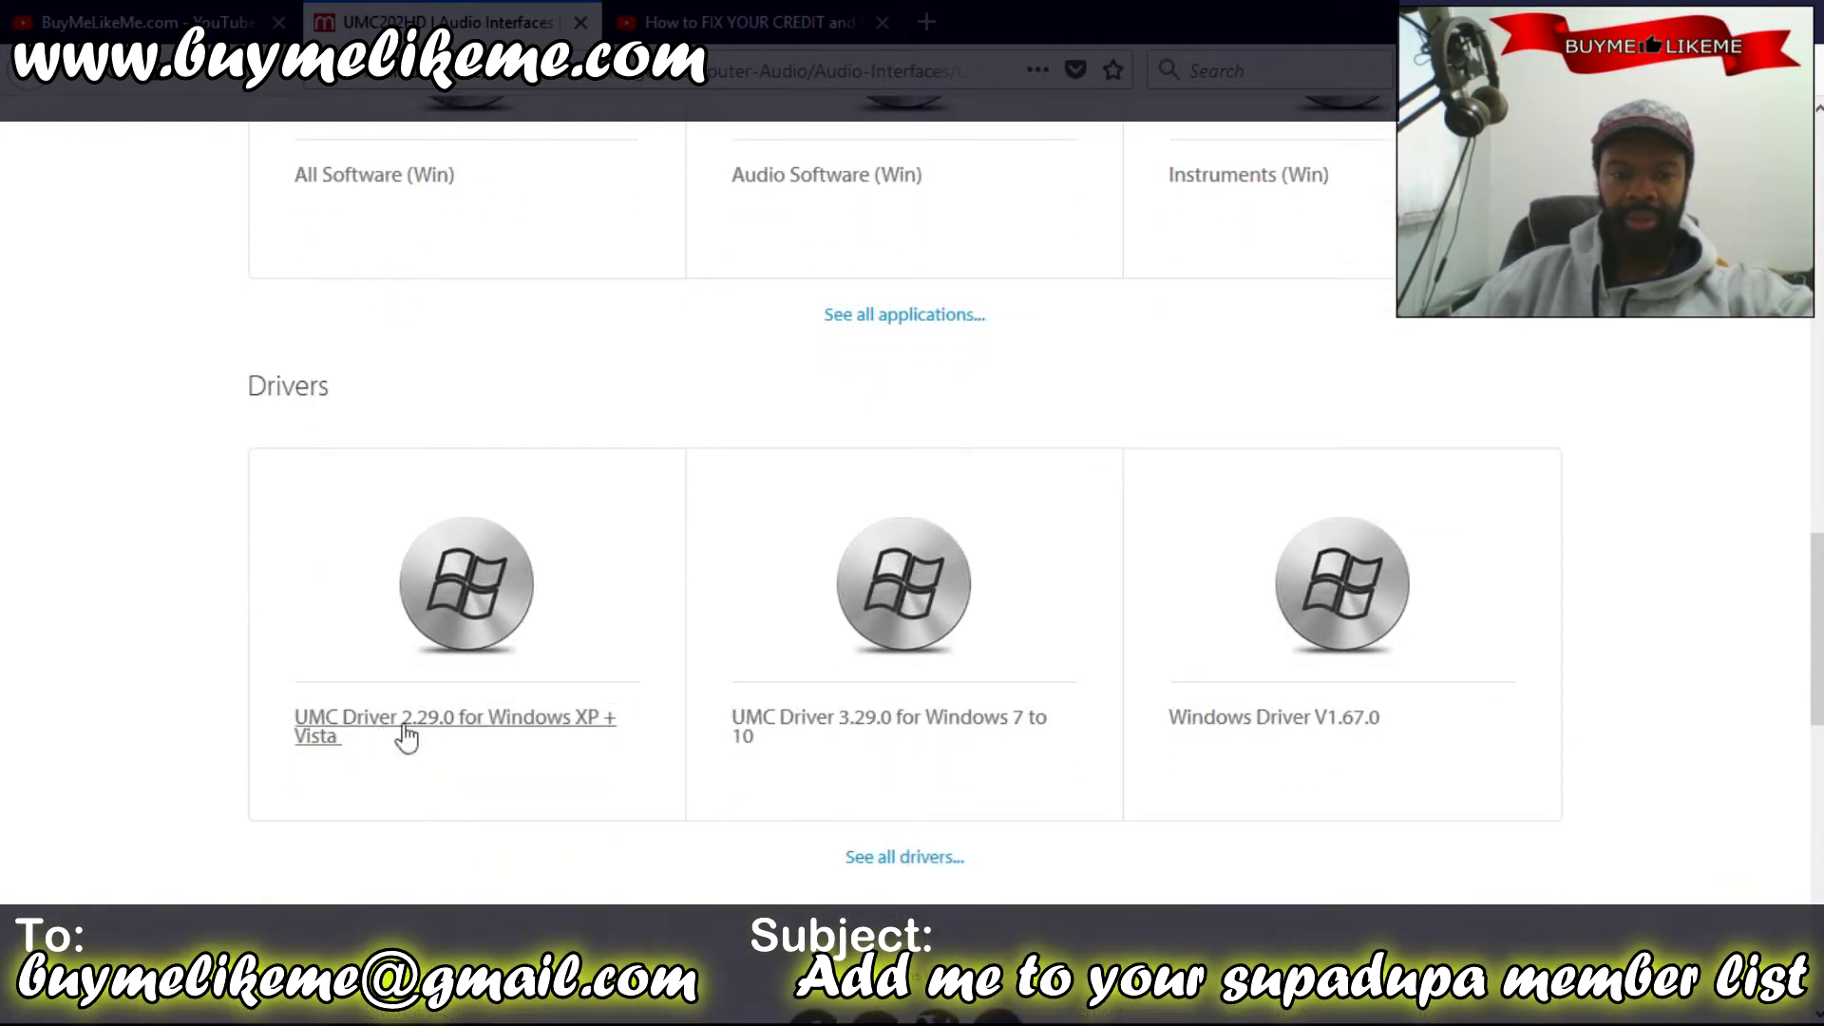
pyautogui.click(1017, 722)
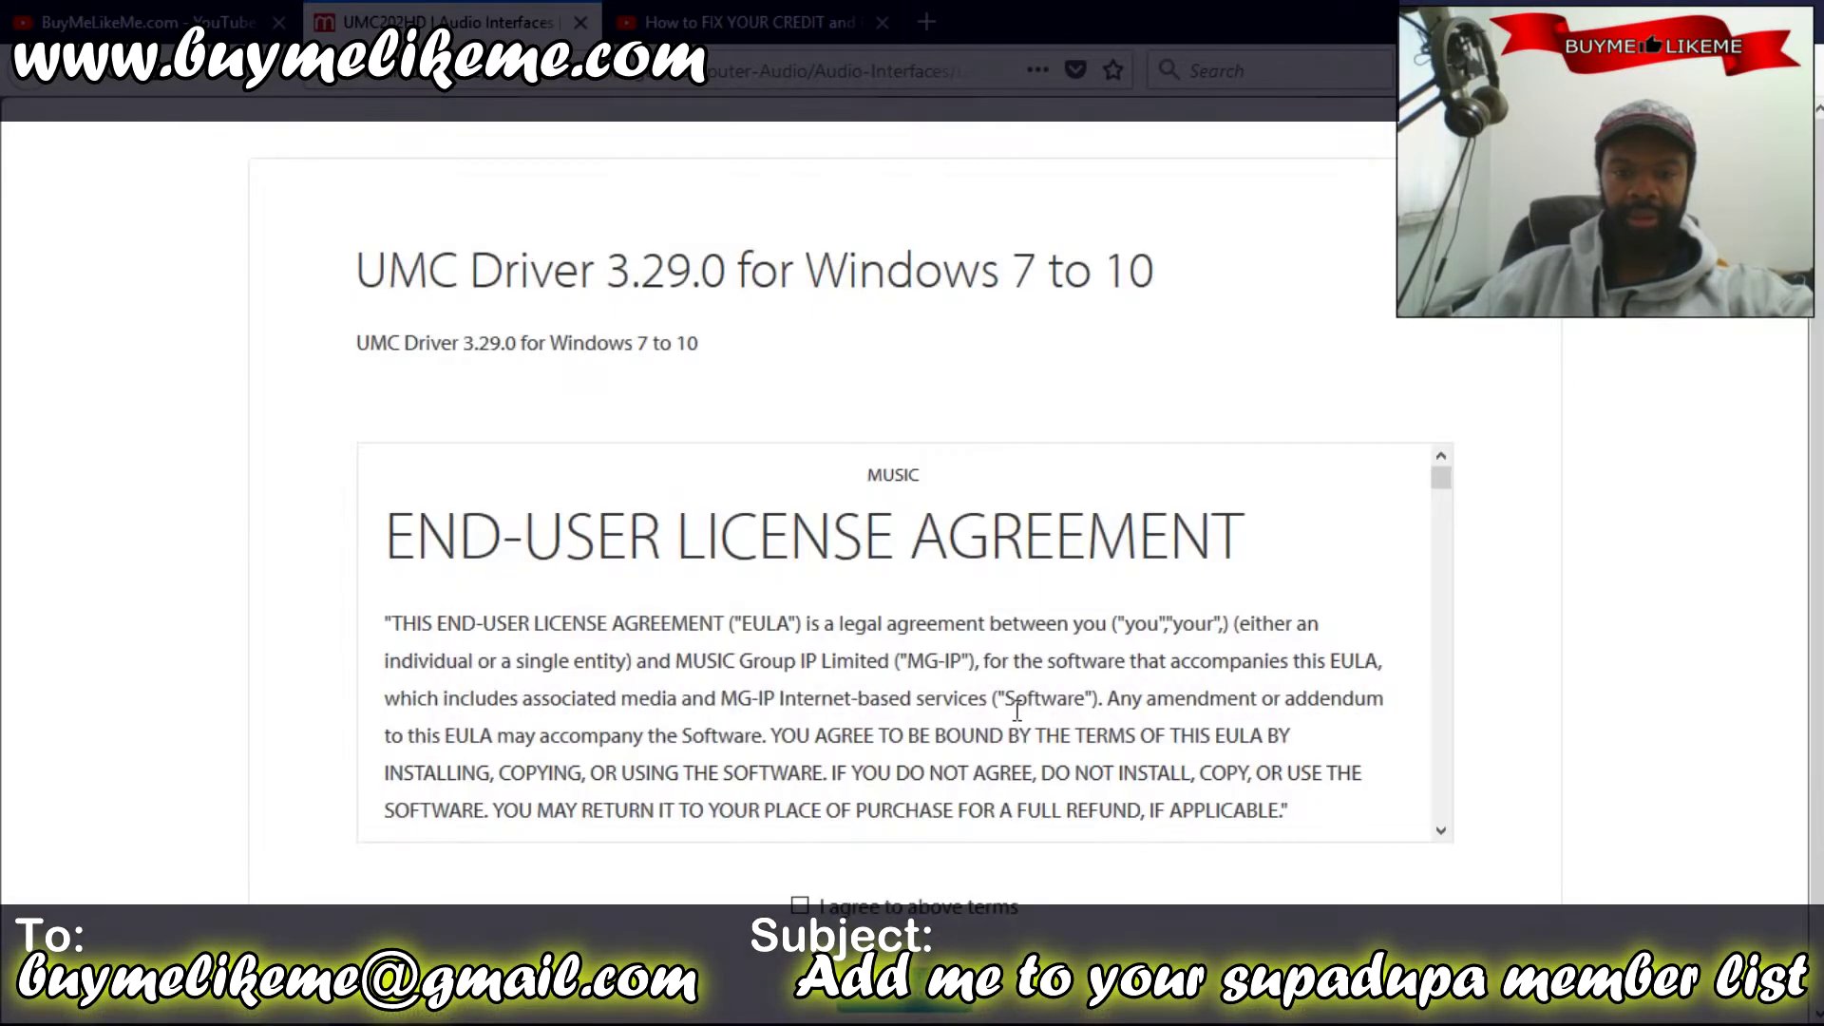
# Accept the licence terms and save the UMC_Driver_v3.29.0_Win7to10 zip.
pyautogui.scroll(-3, 908, 755)
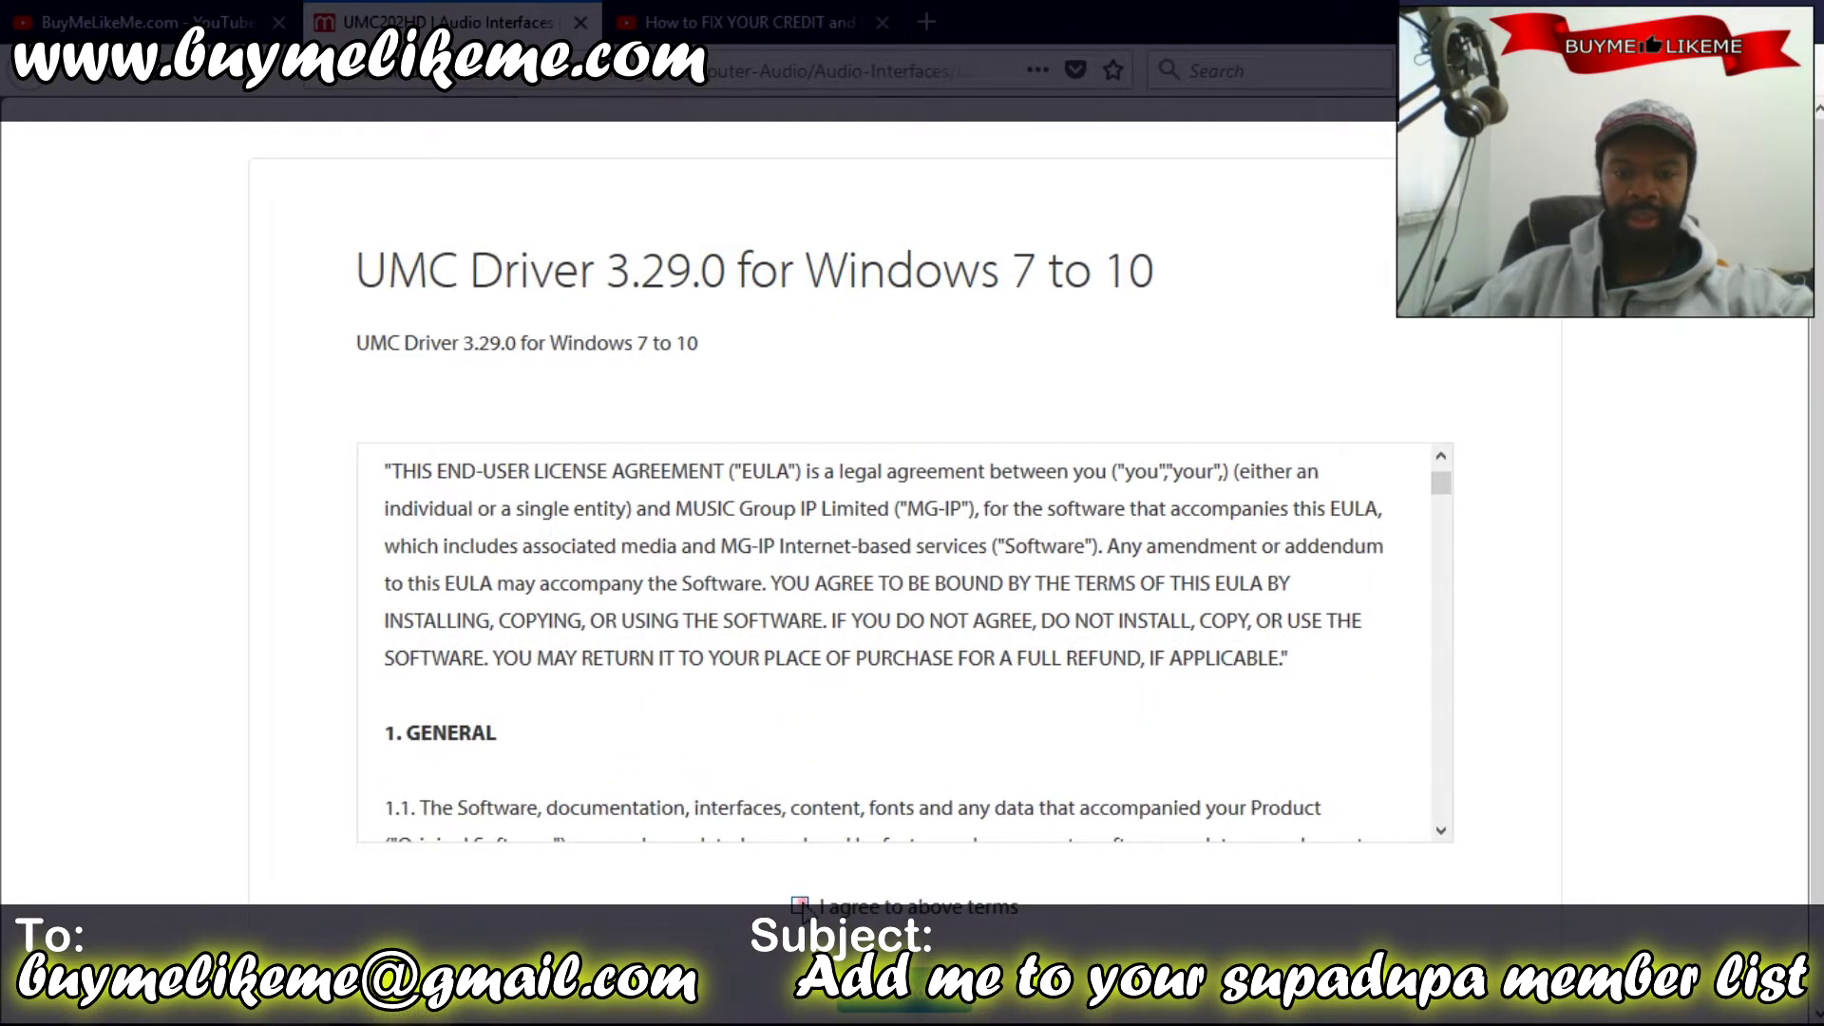
pyautogui.click(801, 906)
pyautogui.scroll(-15, 867, 631)
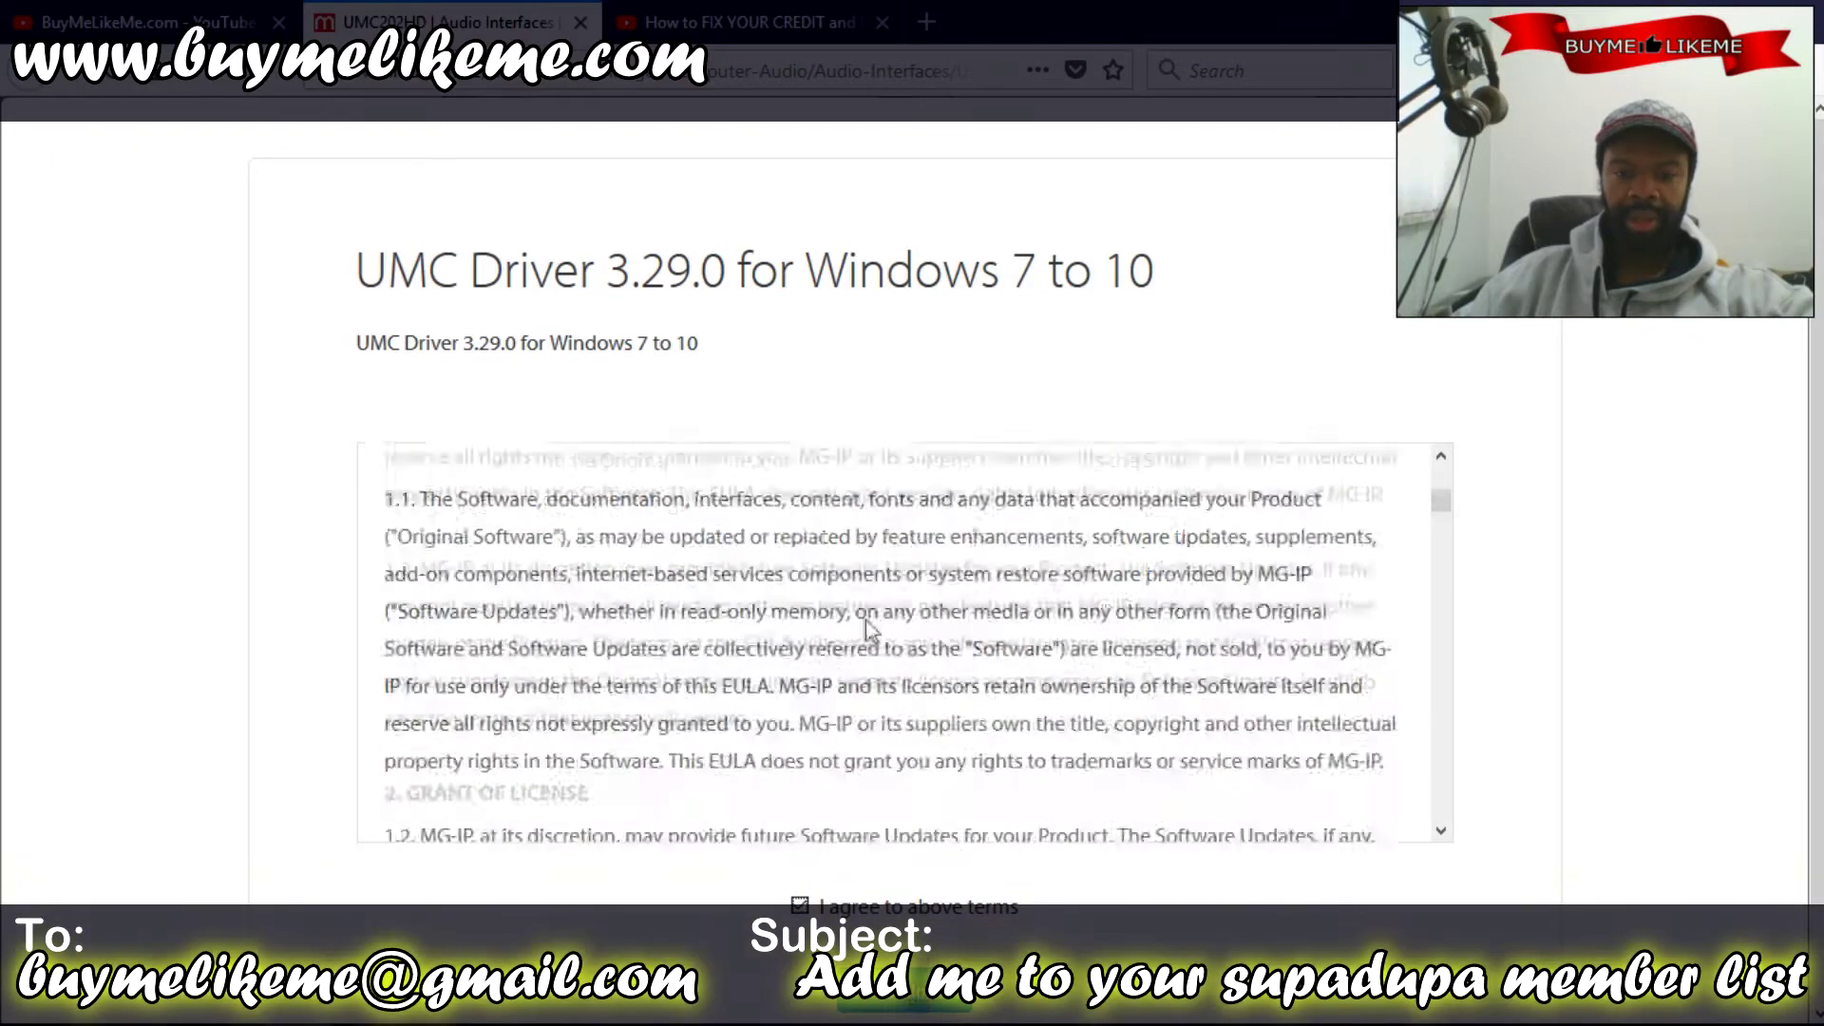
pyautogui.scroll(-10, 849, 629)
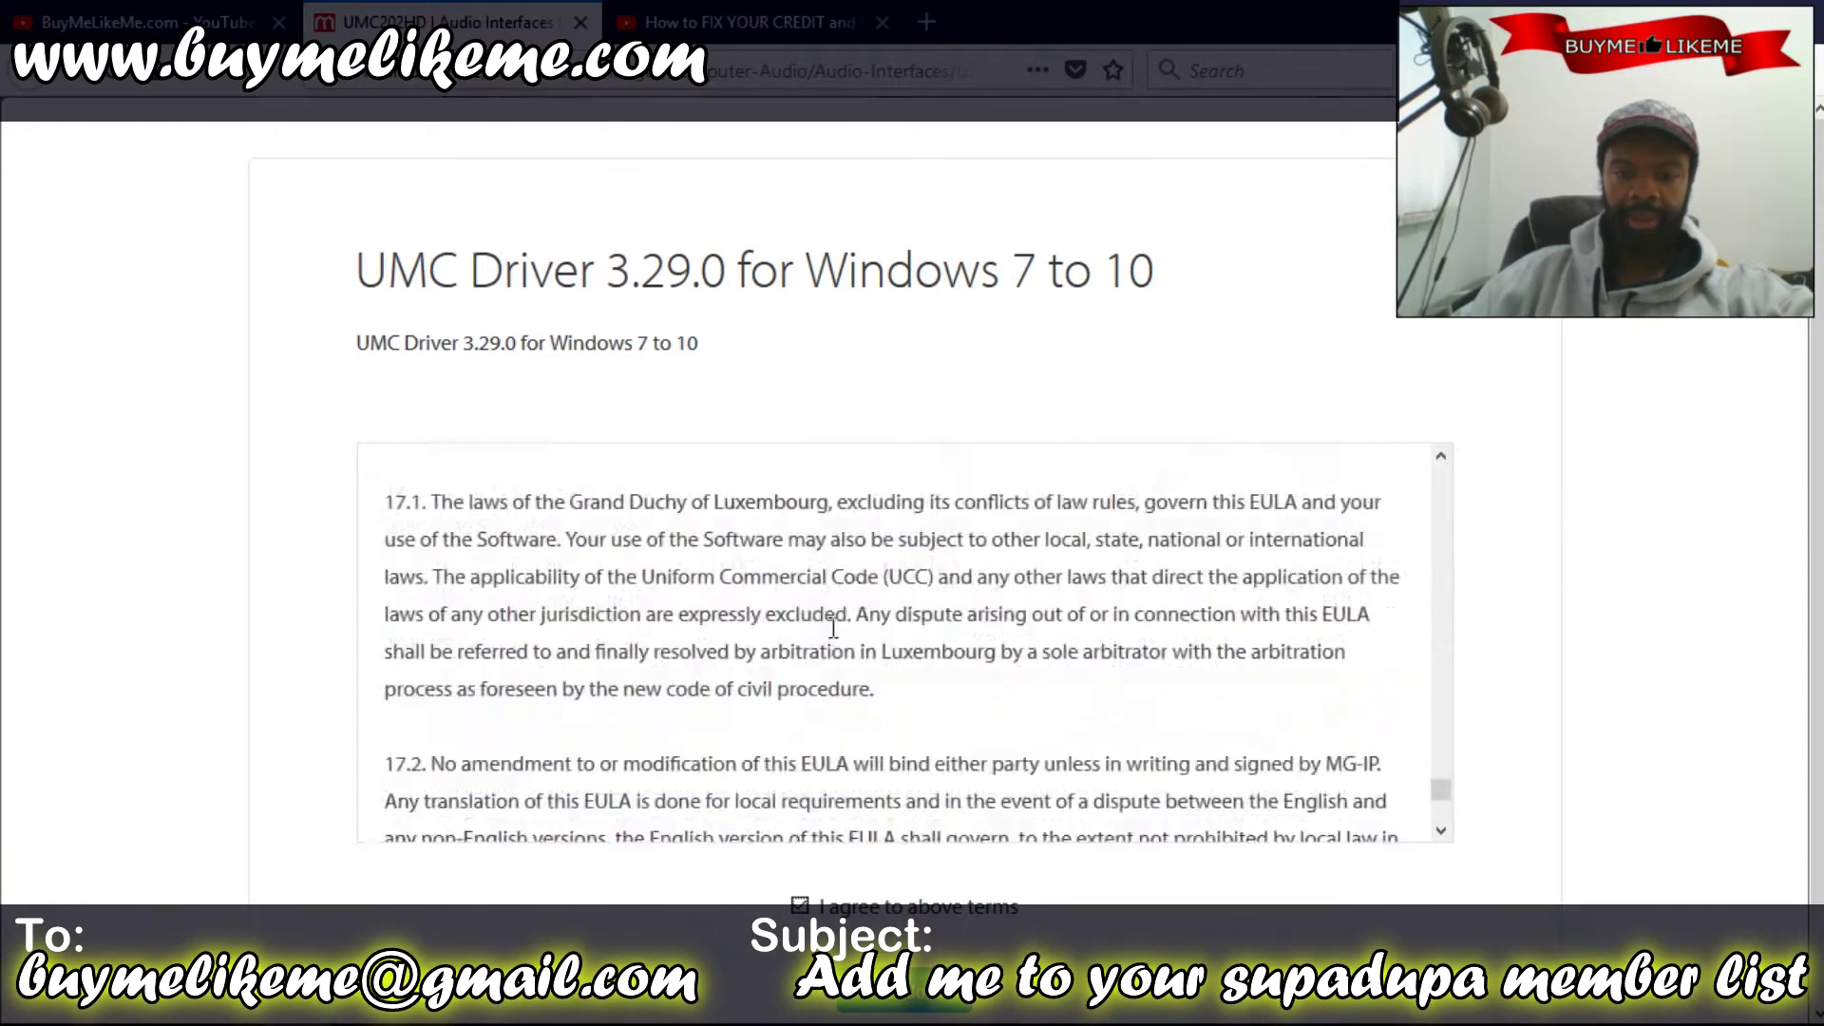
pyautogui.click(915, 1003)
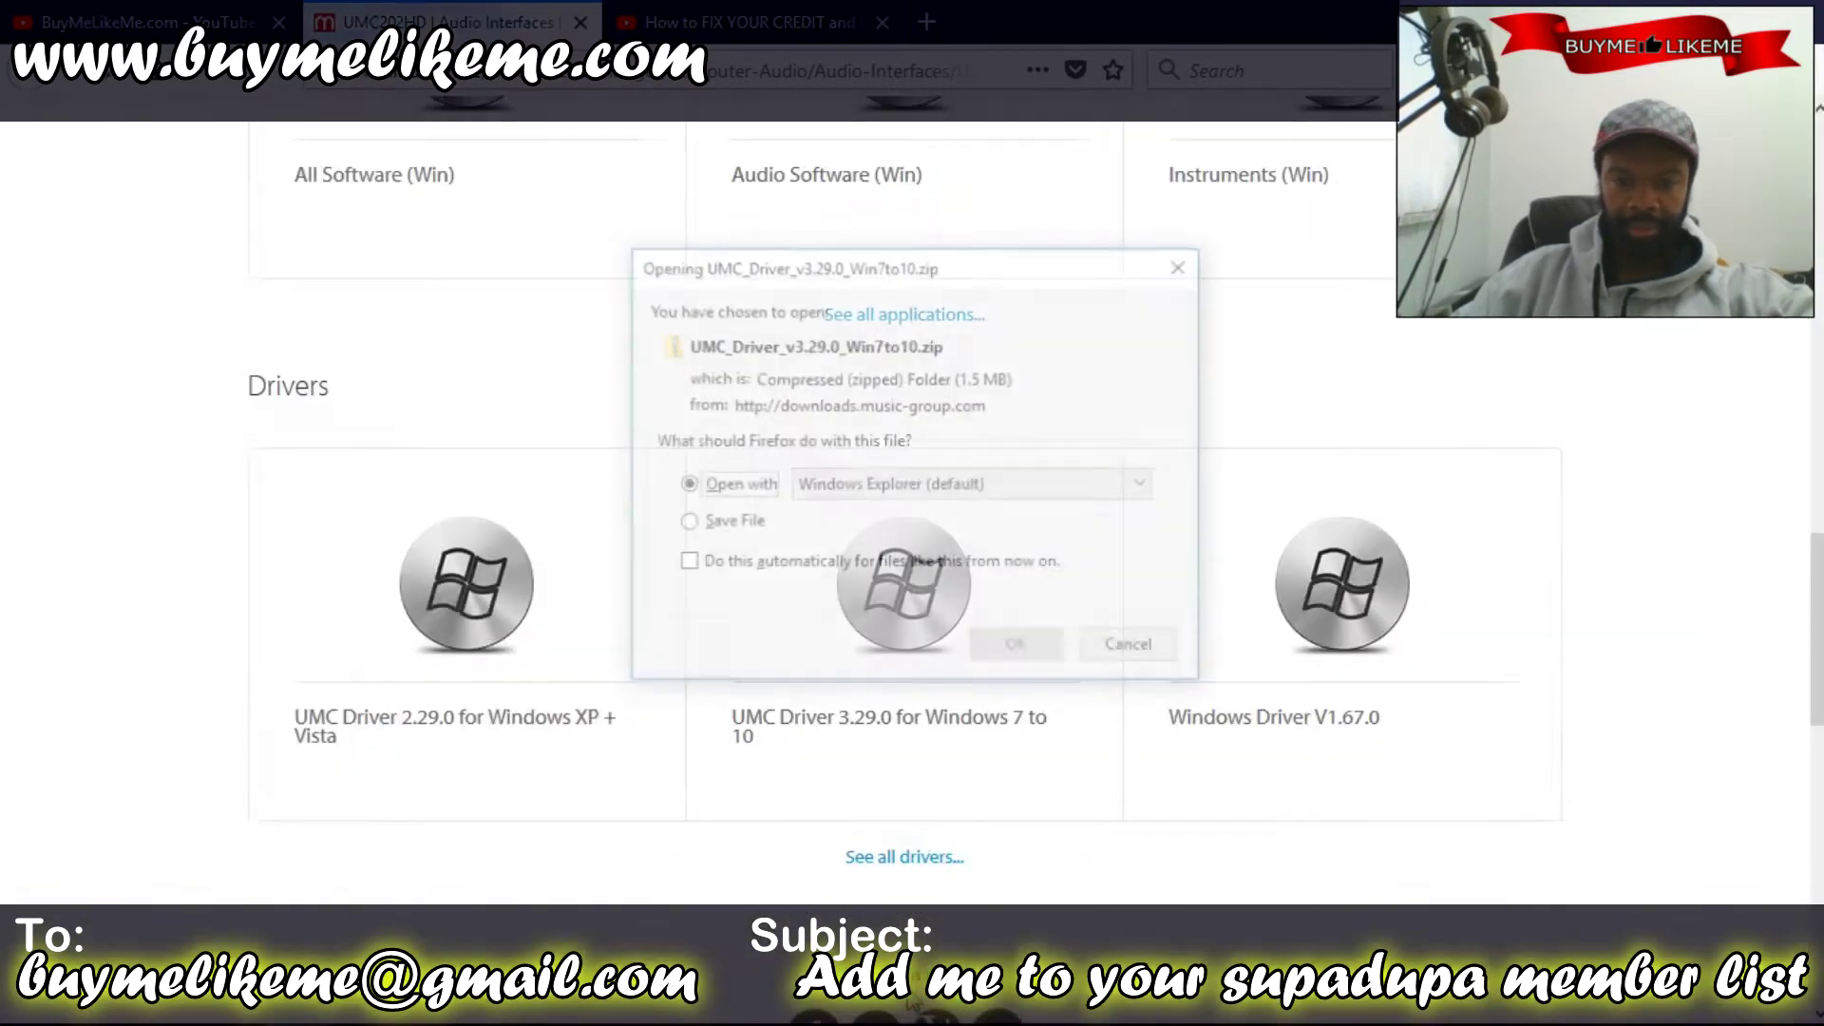
pyautogui.click(686, 523)
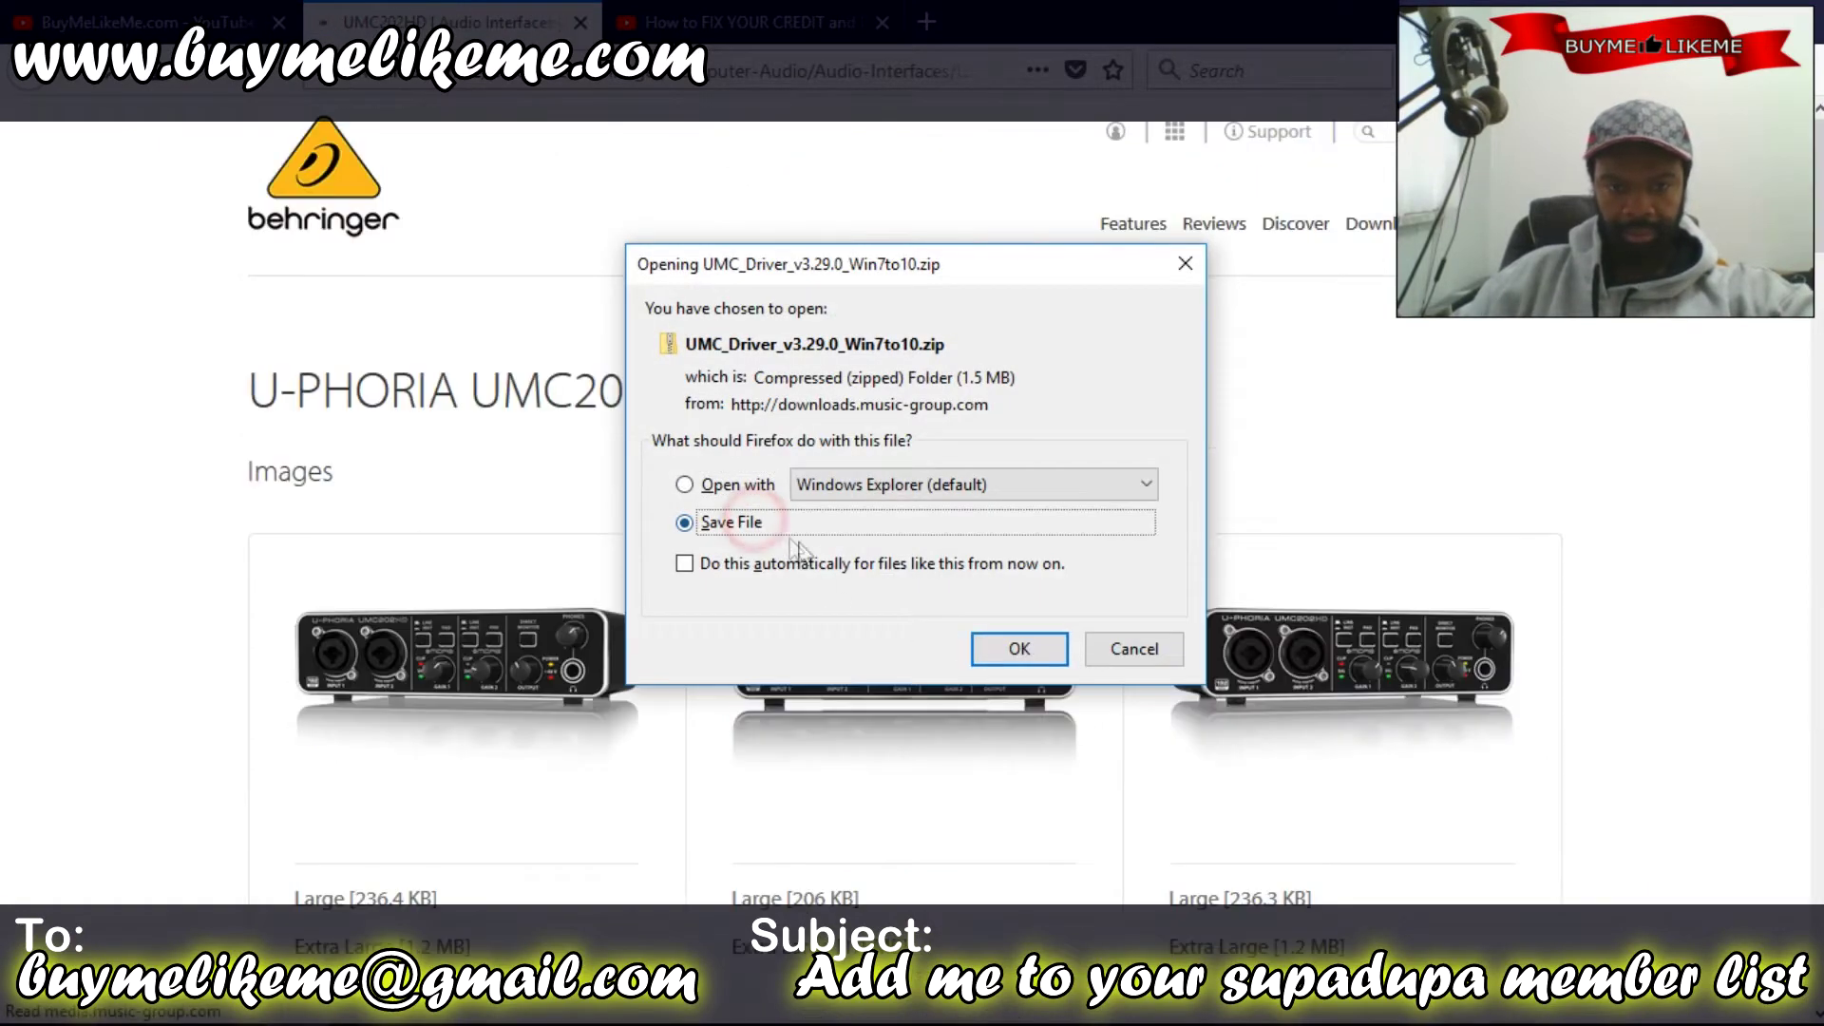
pyautogui.click(1020, 649)
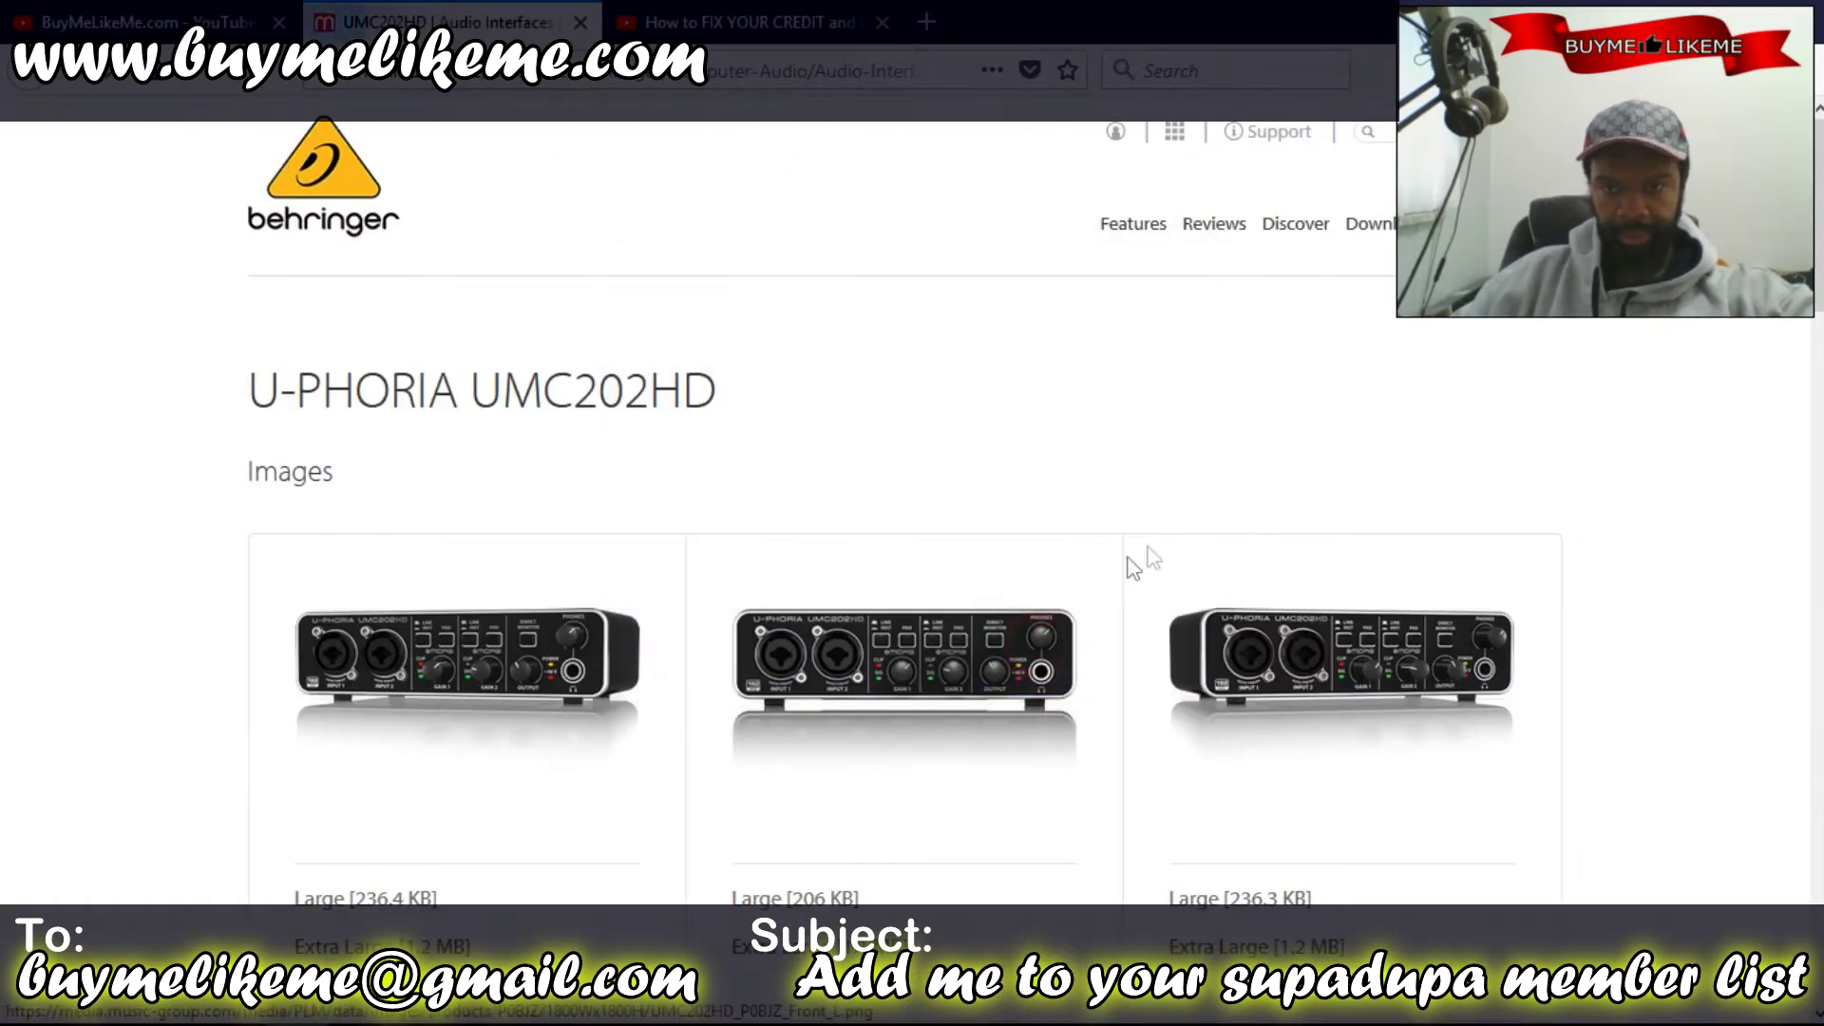
pyautogui.scroll(-15, 554, 814)
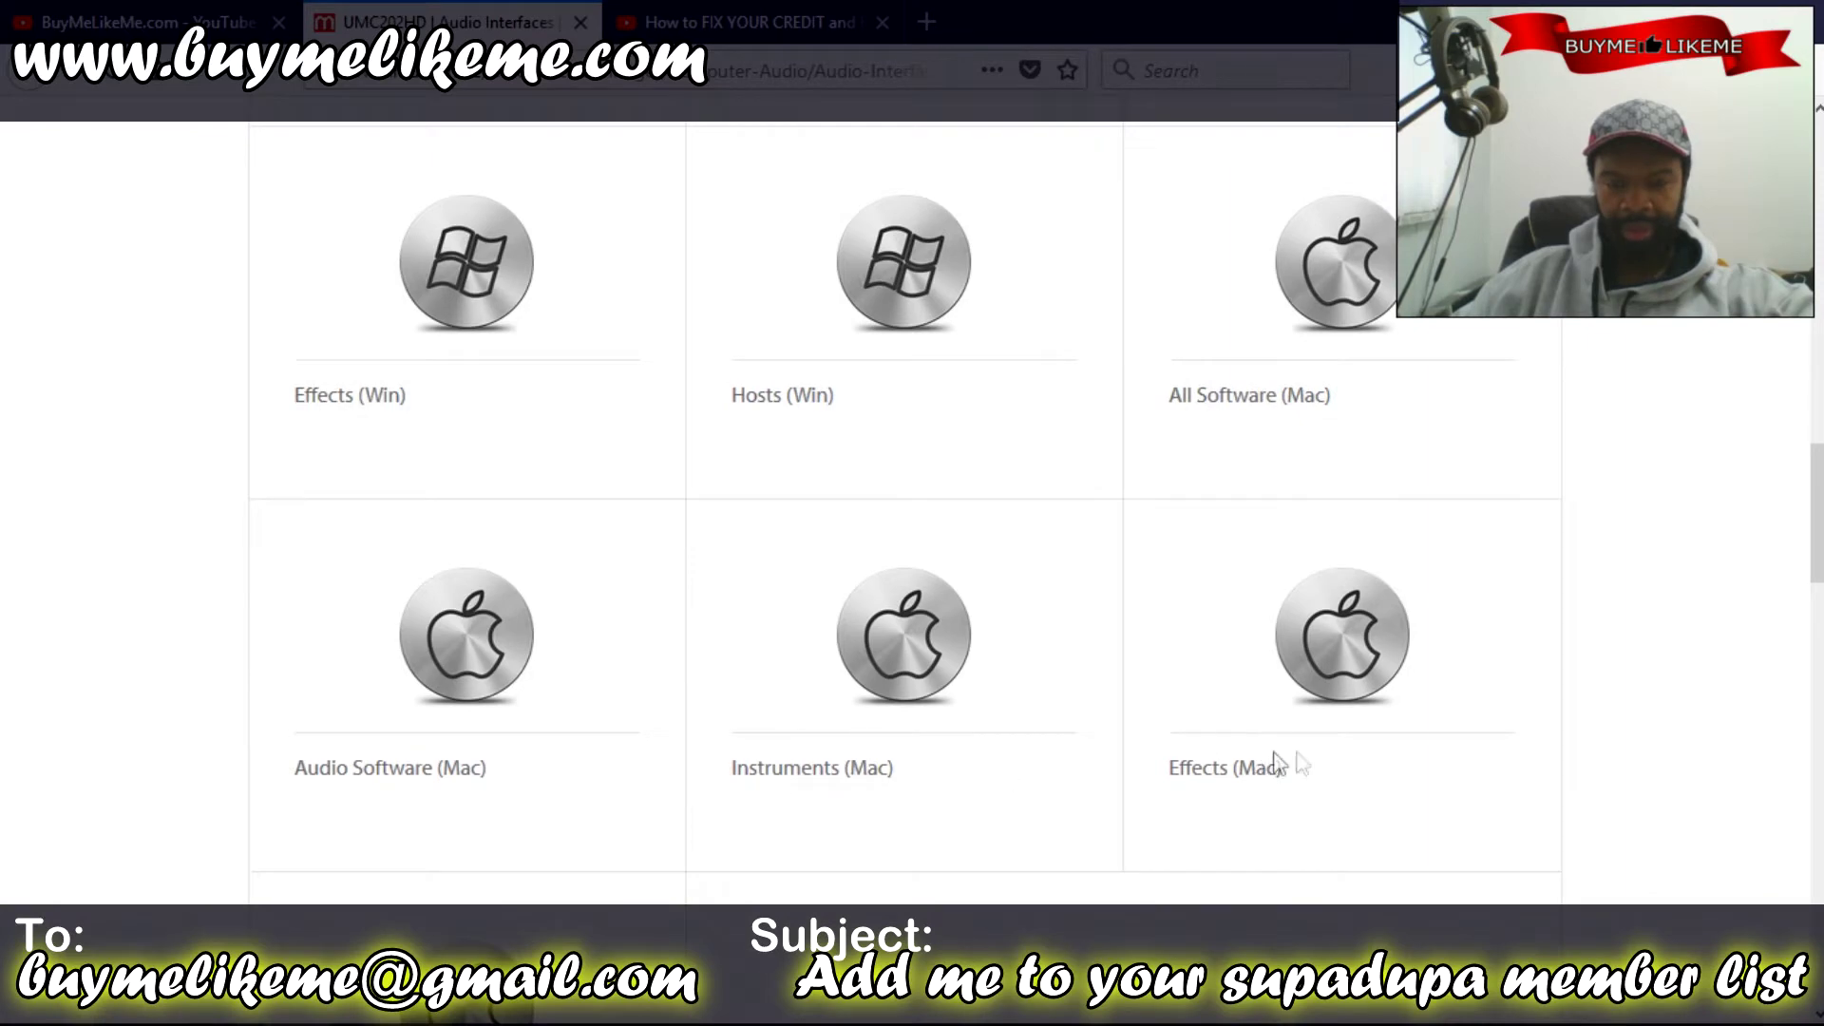
pyautogui.scroll(-12, 1275, 763)
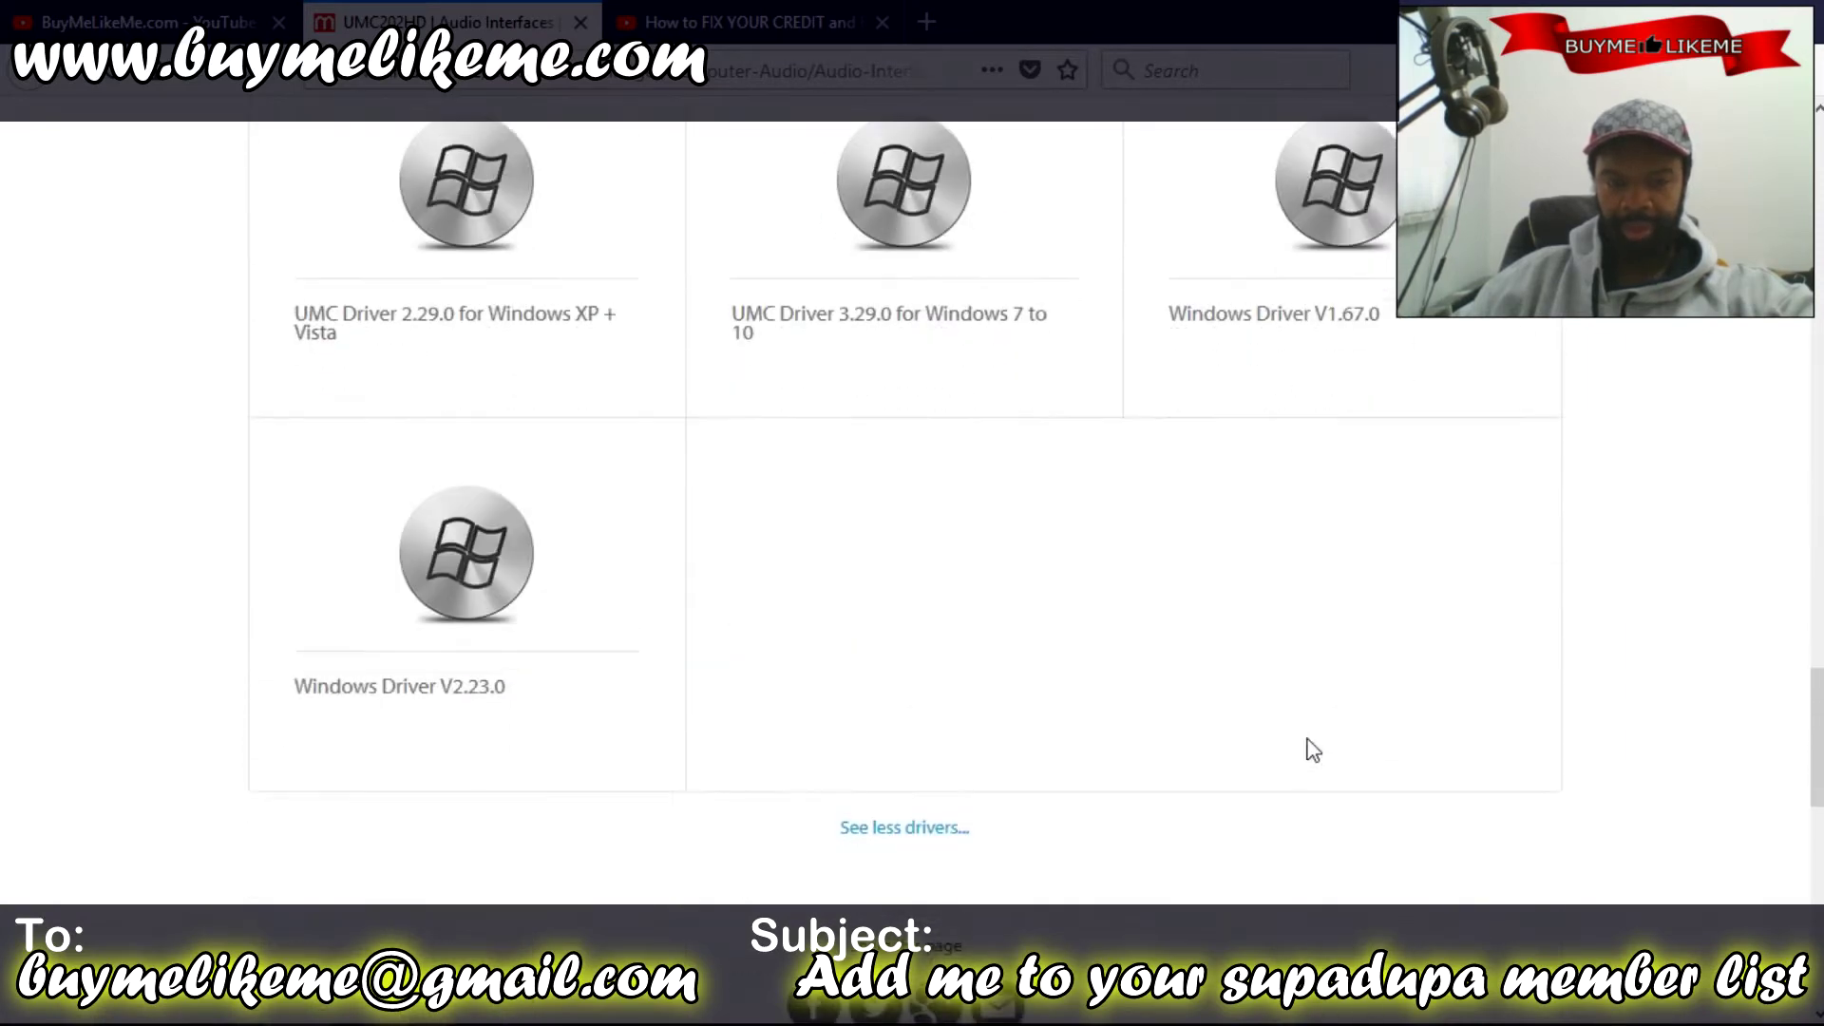
pyautogui.scroll(8, 965, 851)
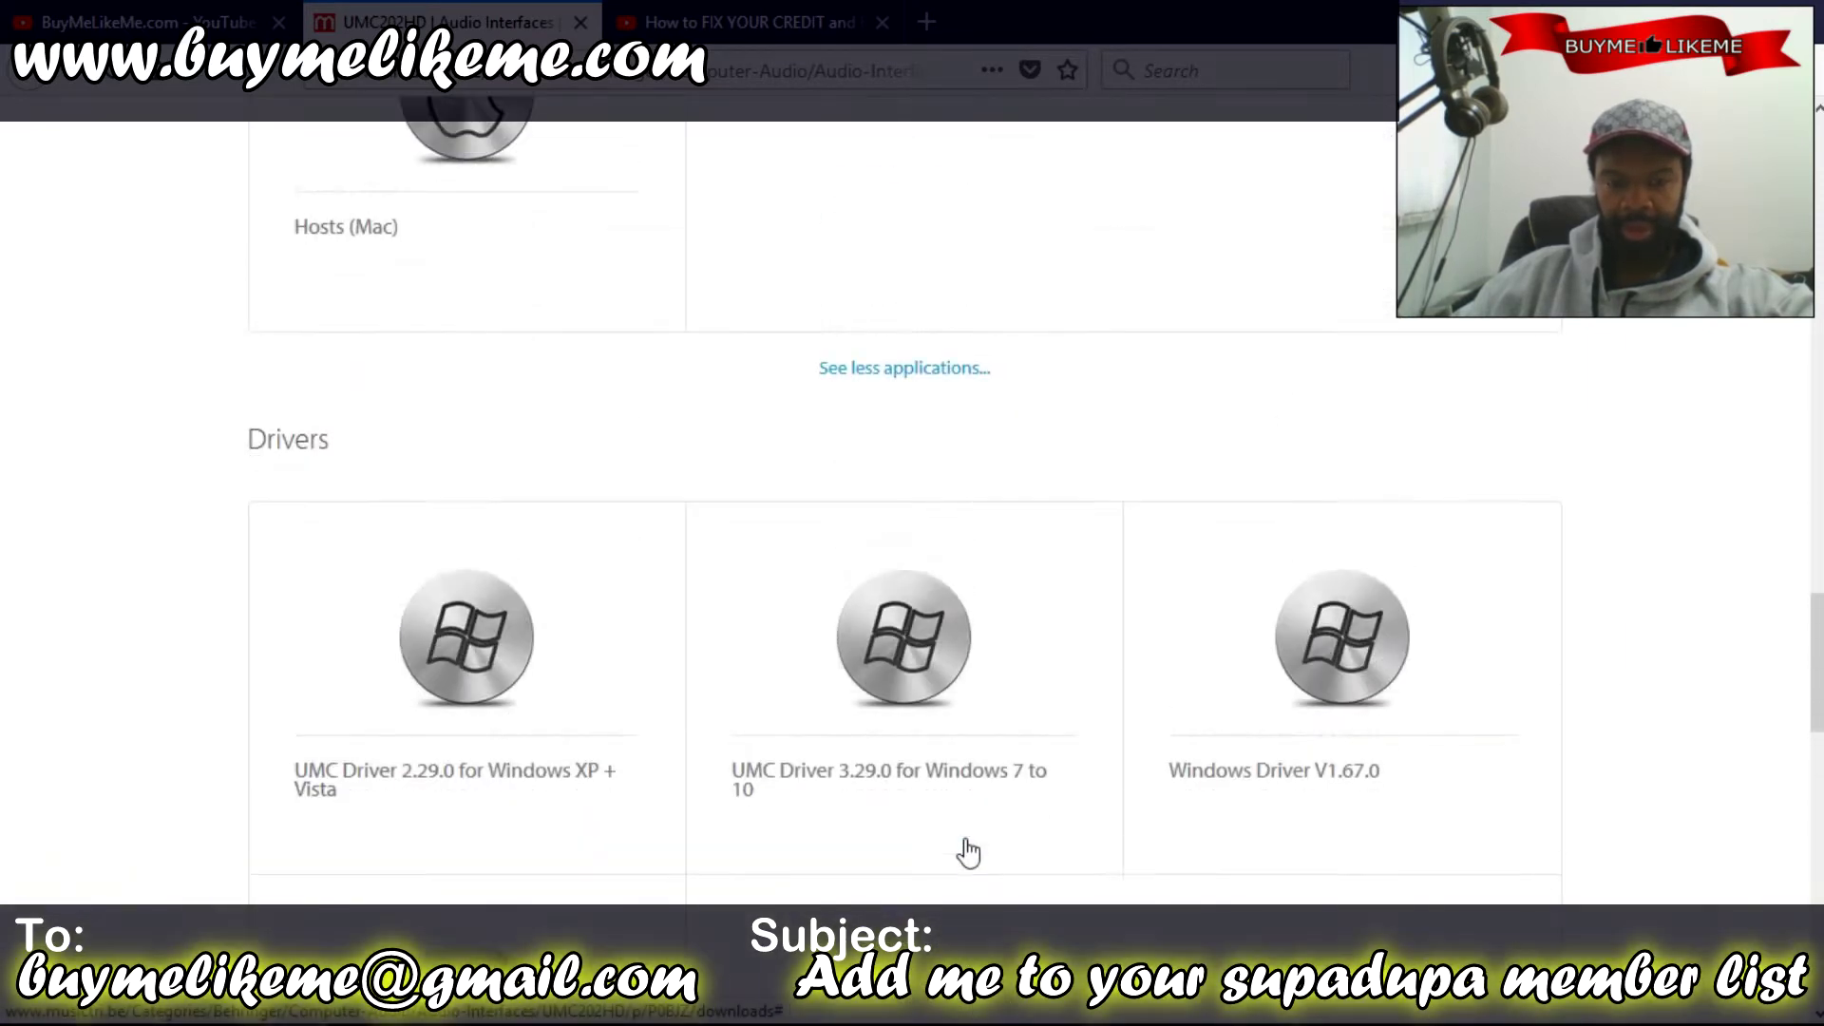
pyautogui.scroll(5, 1107, 860)
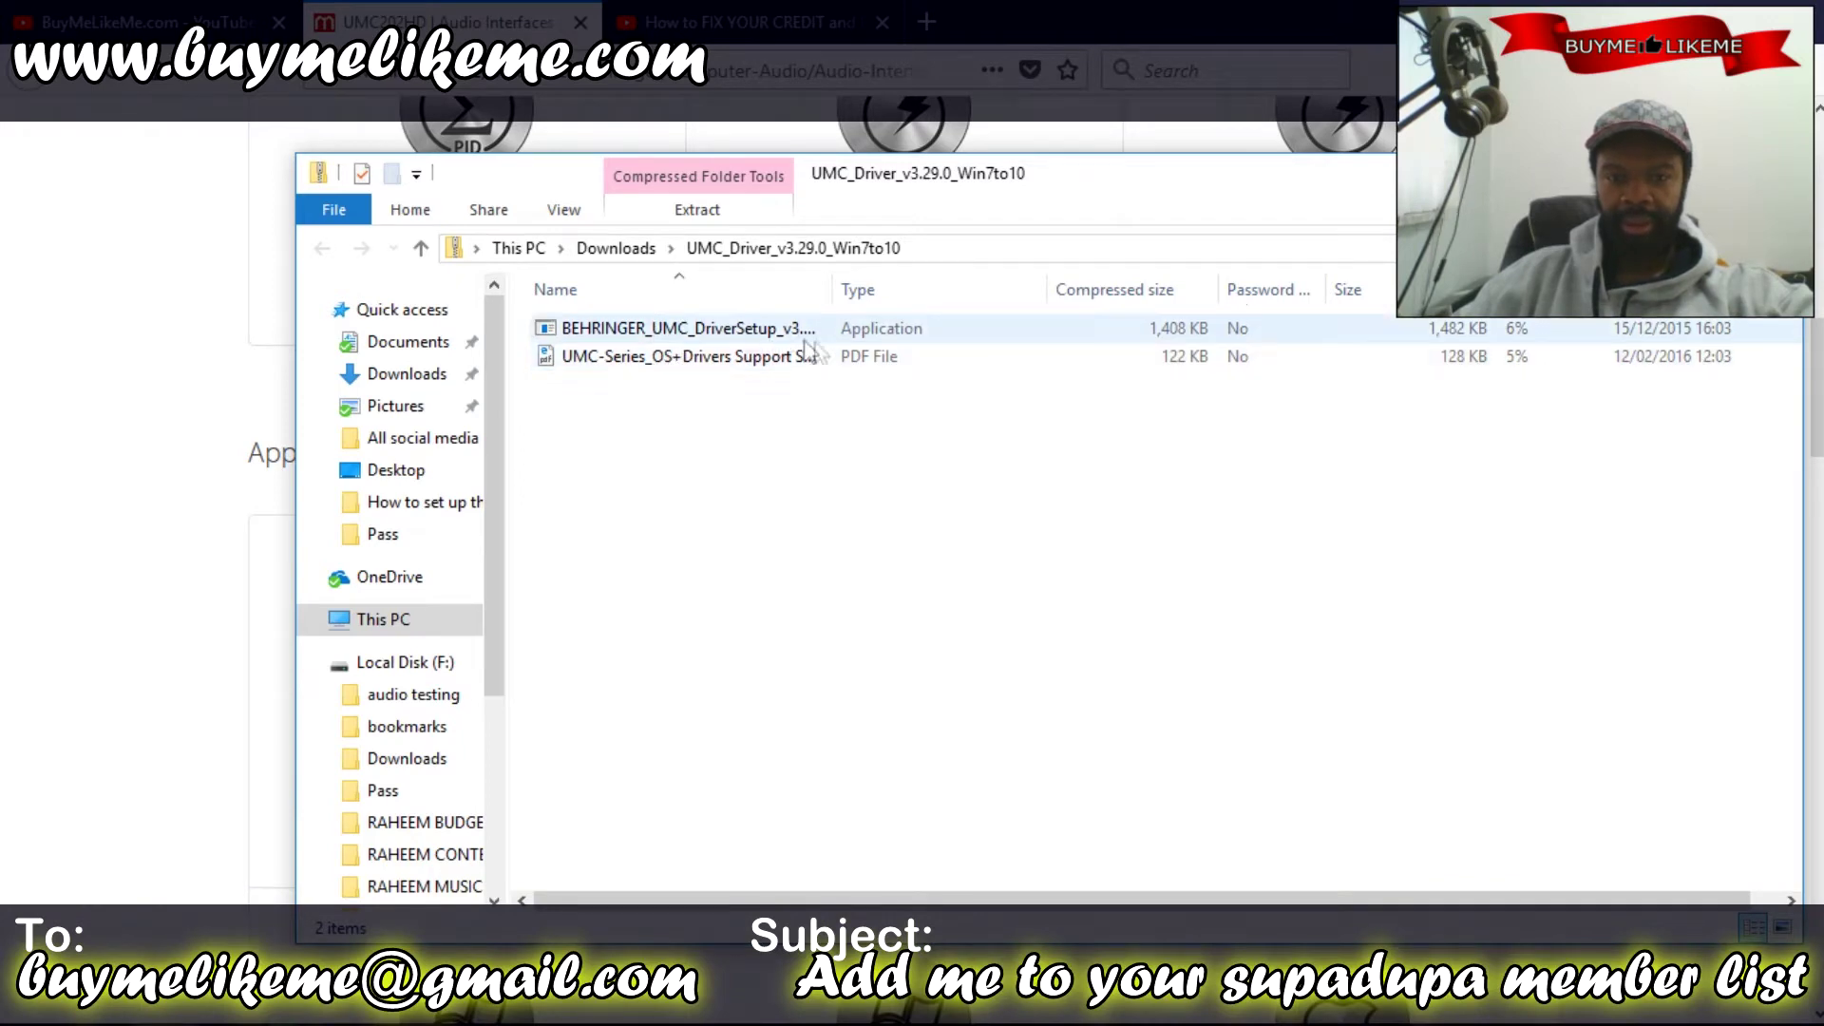
# Extract the zip to the suggested folder and start BEHRINGER_UMC_DriverSetup_v3.29.0 past its welcome page.
pyautogui.doubleClick(778, 335)
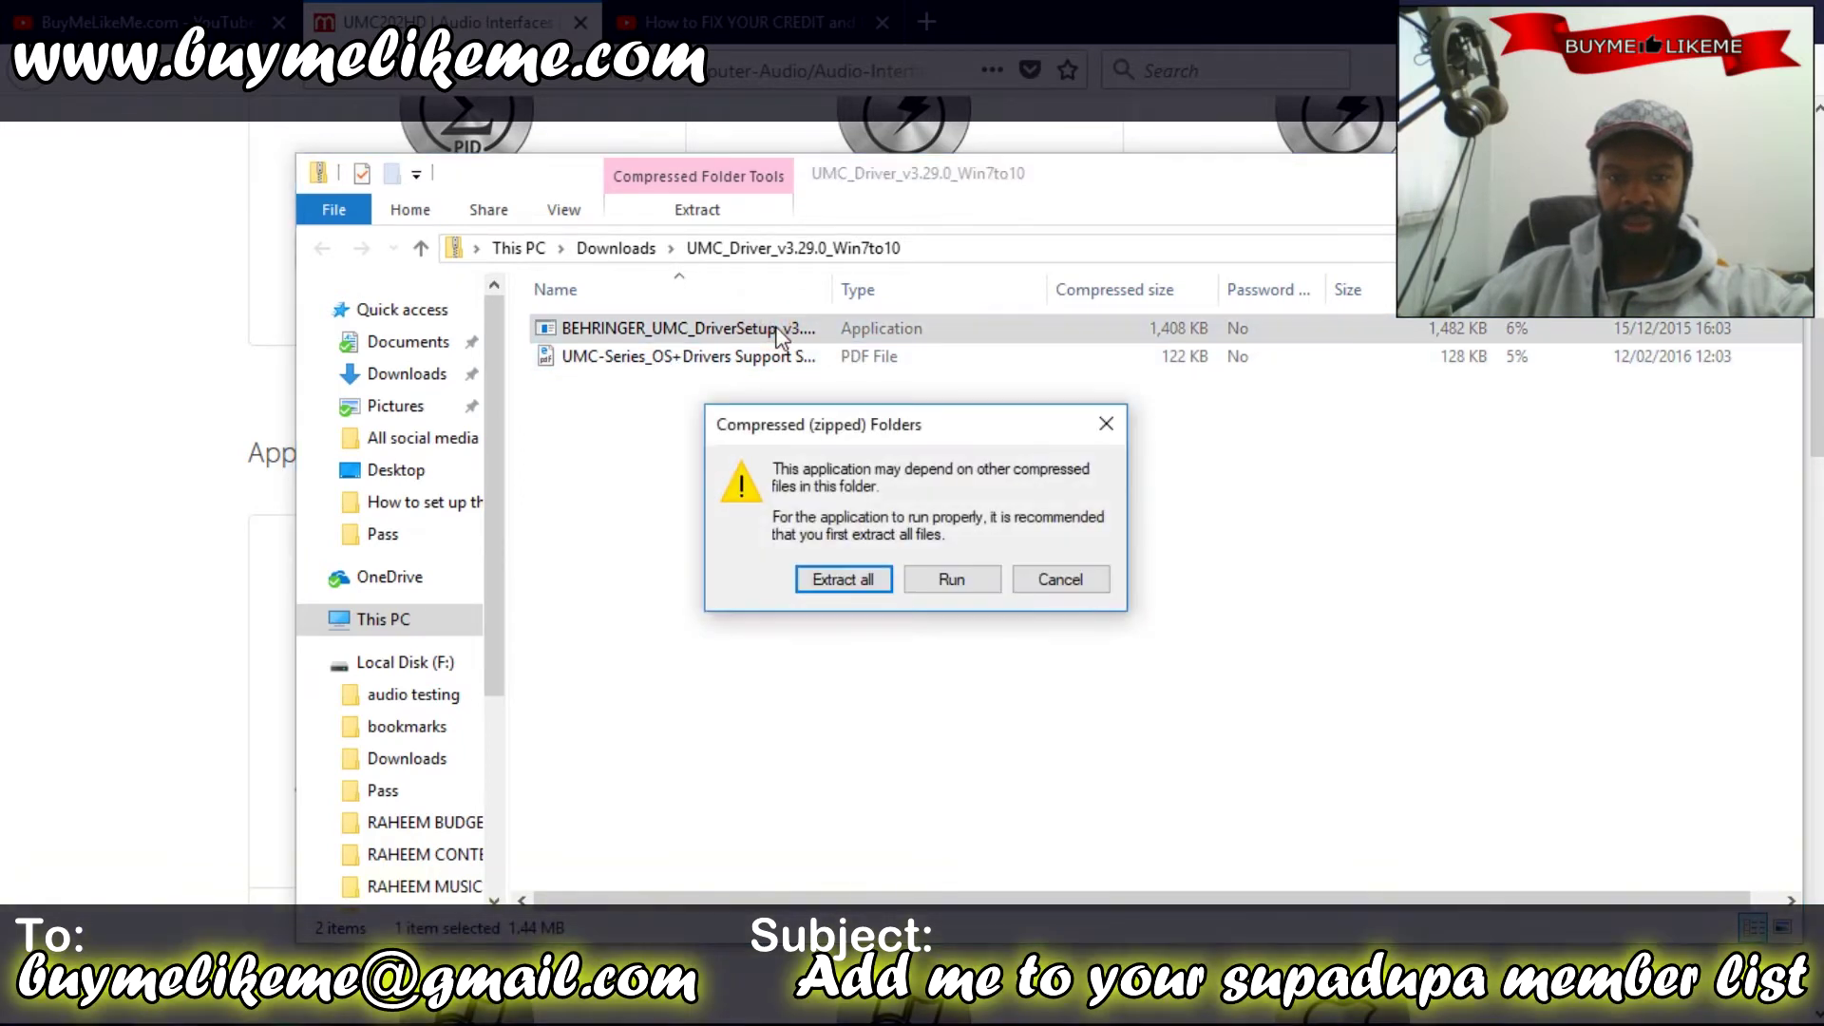
pyautogui.click(844, 580)
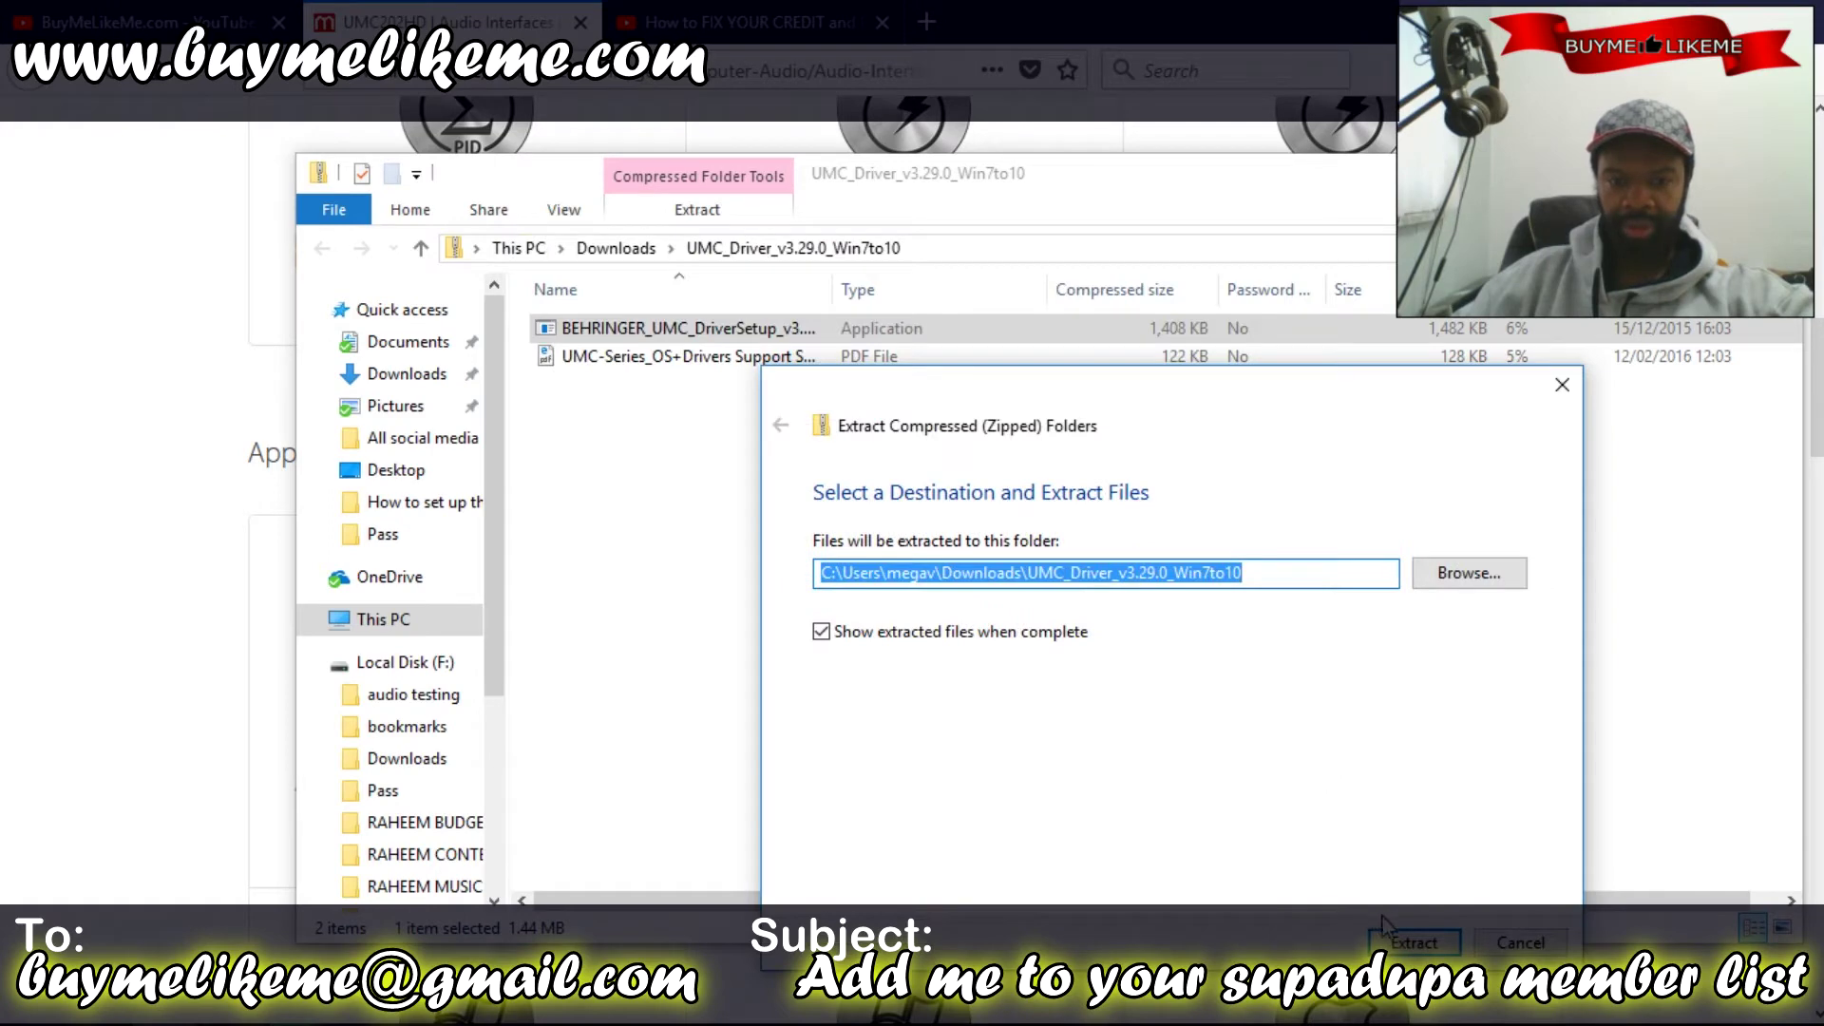
pyautogui.click(1414, 942)
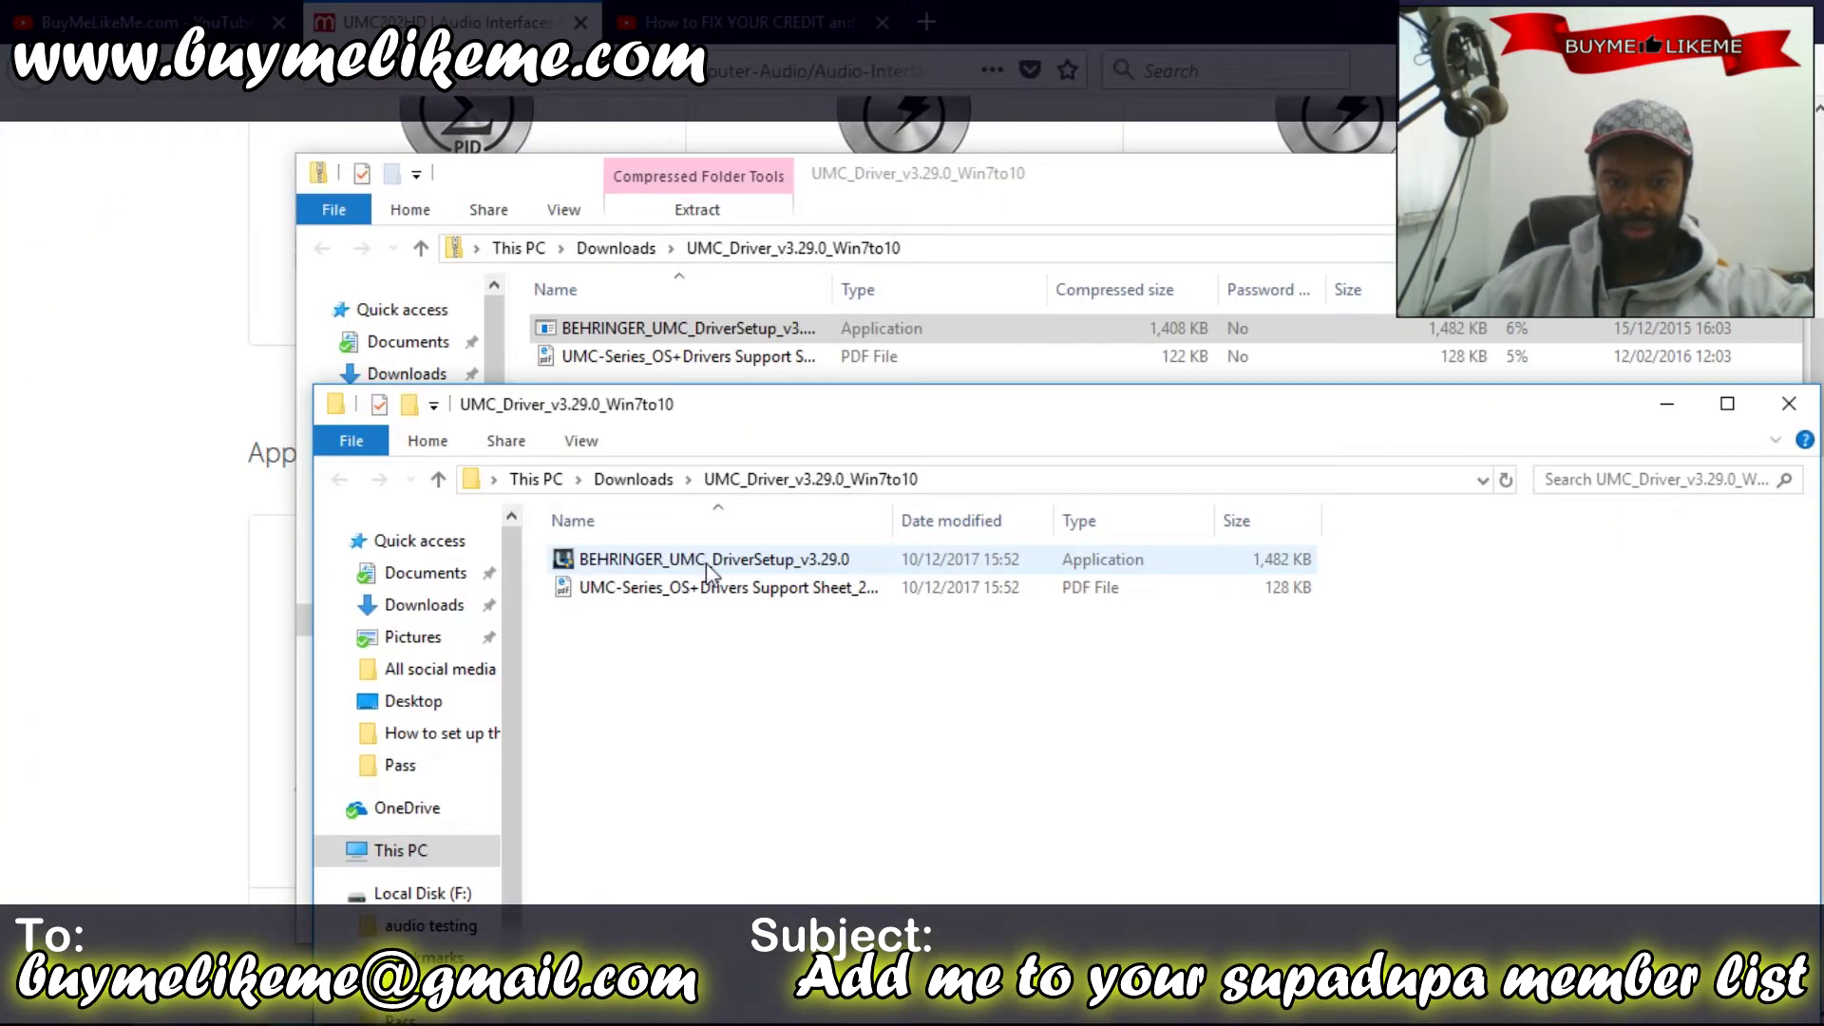
pyautogui.doubleClick(705, 563)
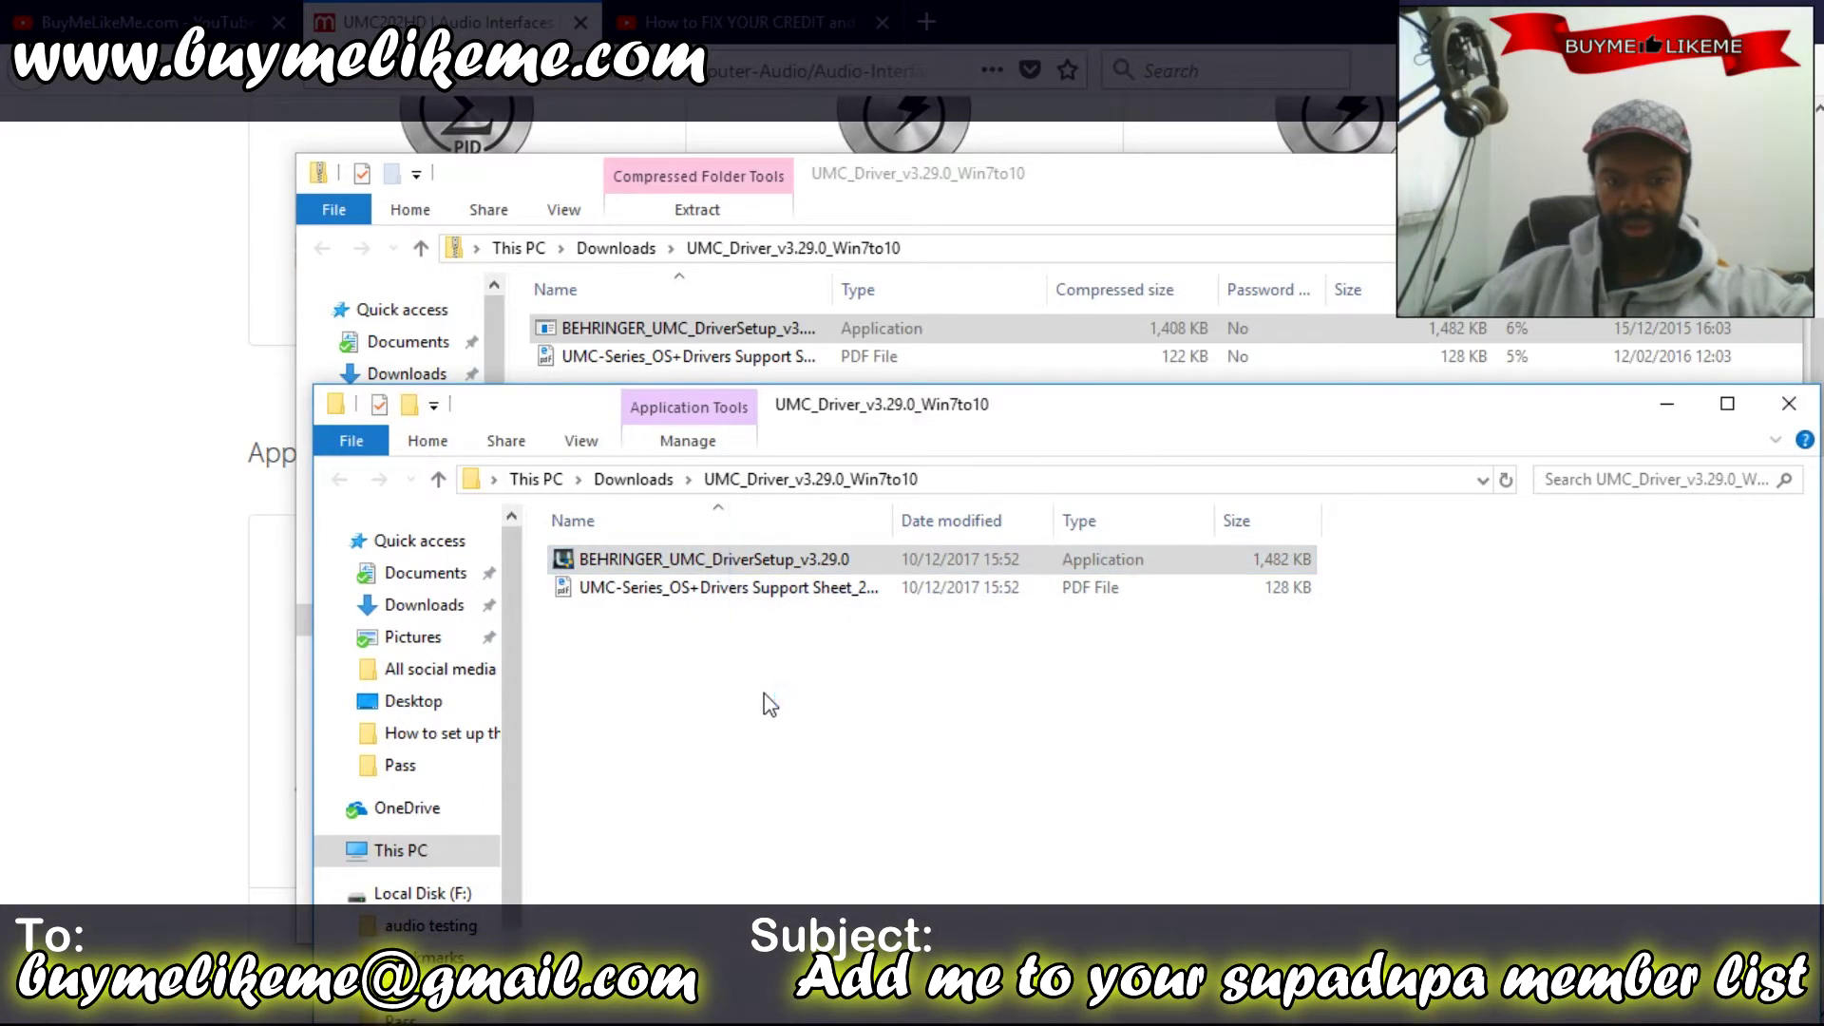
pyautogui.click(1066, 740)
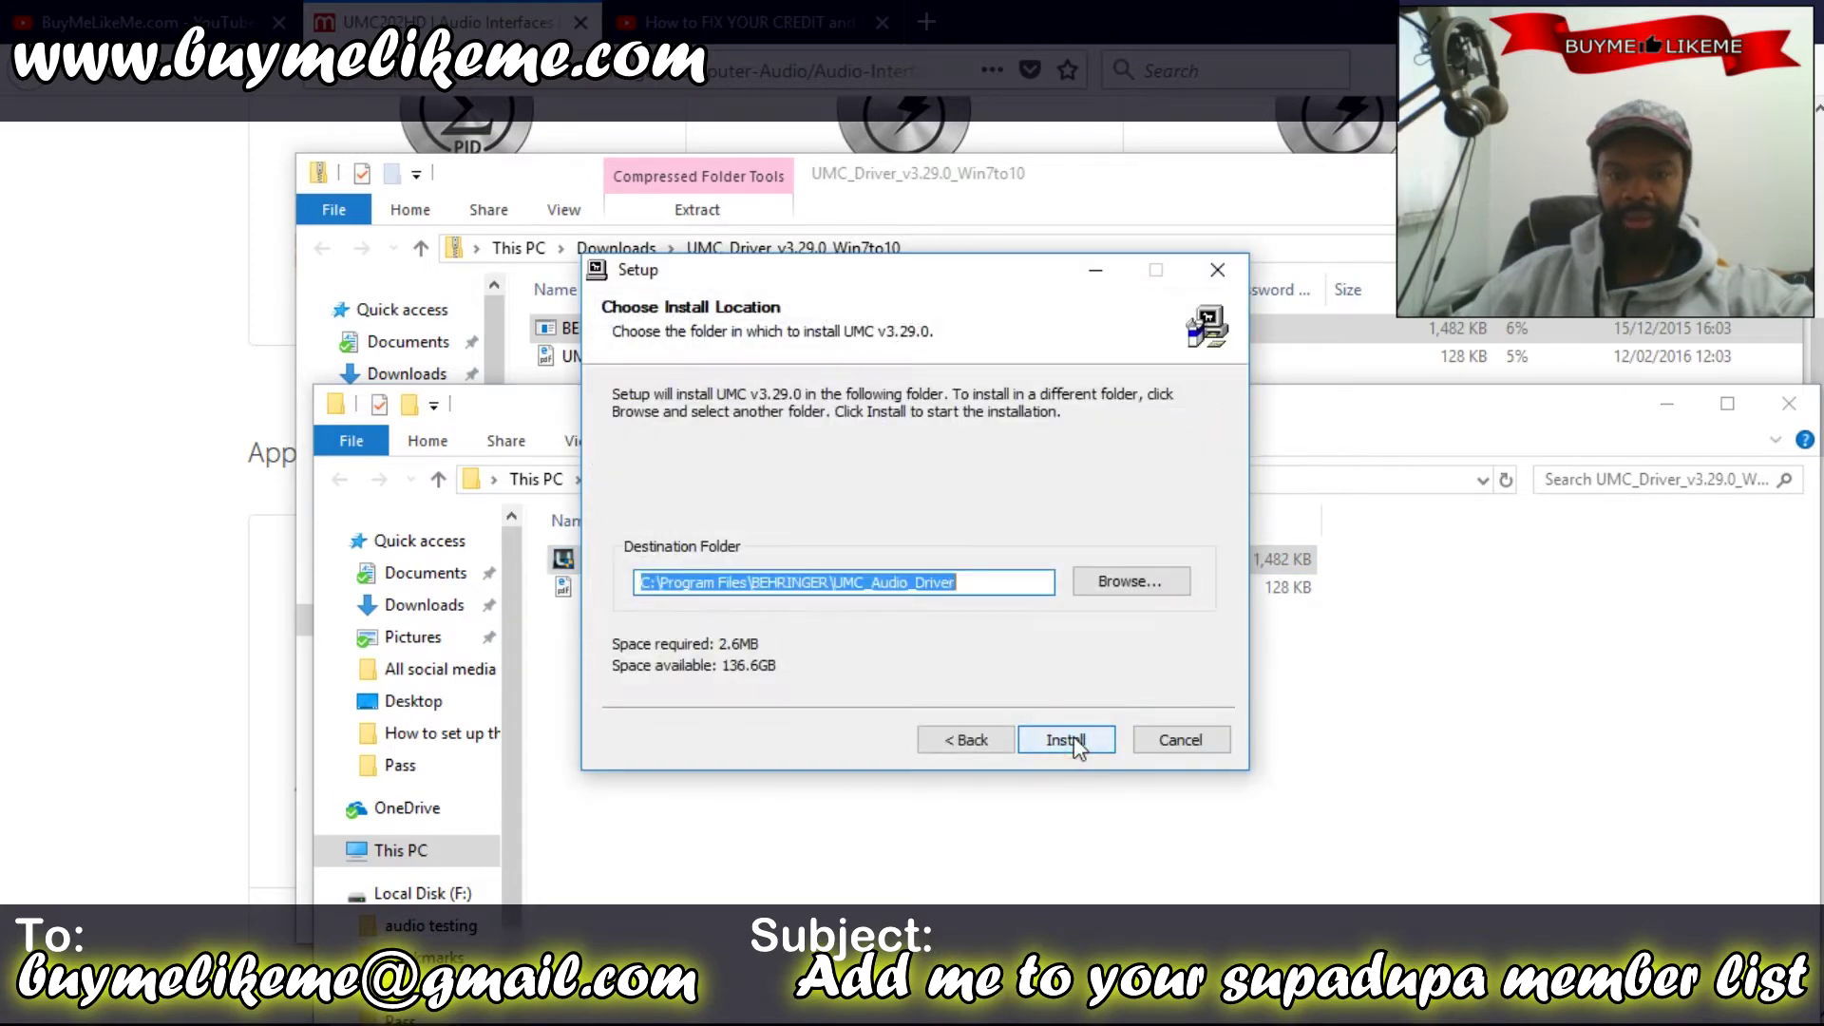
# Install UMC v3.29.0 to the default folder, finish, and choose to reconnect the device later.
pyautogui.click(1074, 738)
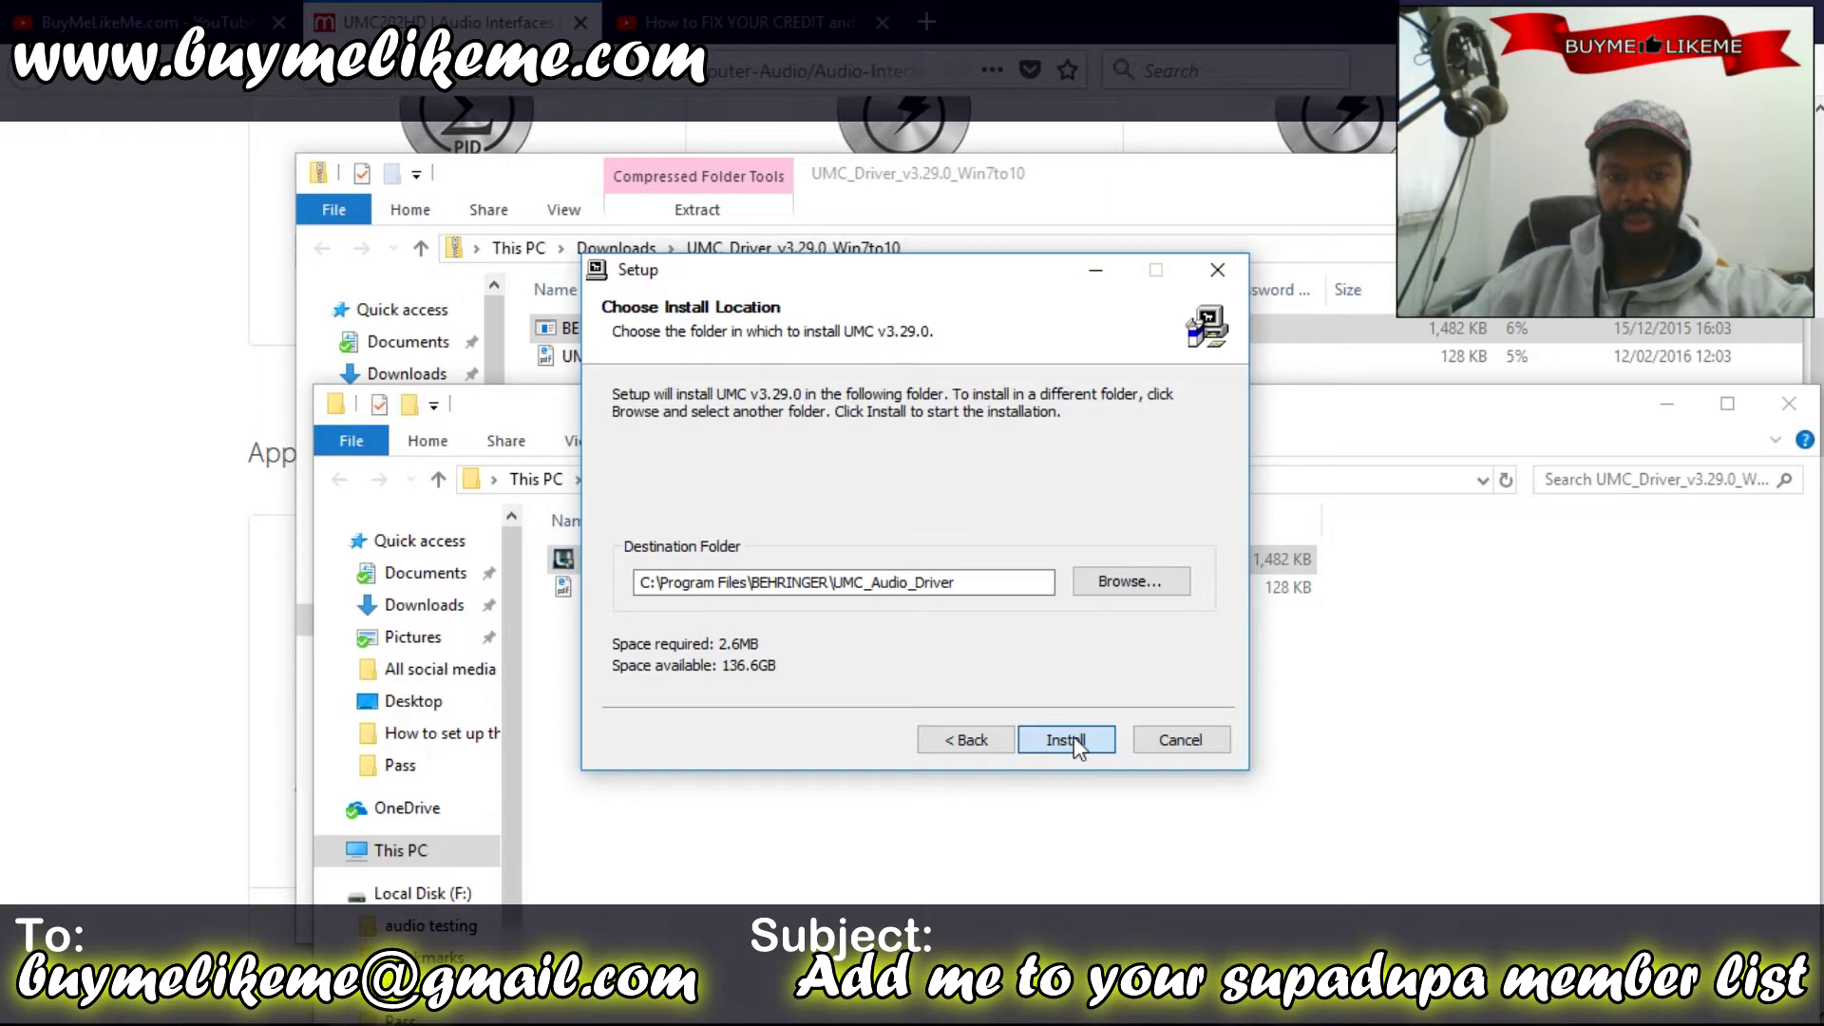
pyautogui.click(1073, 737)
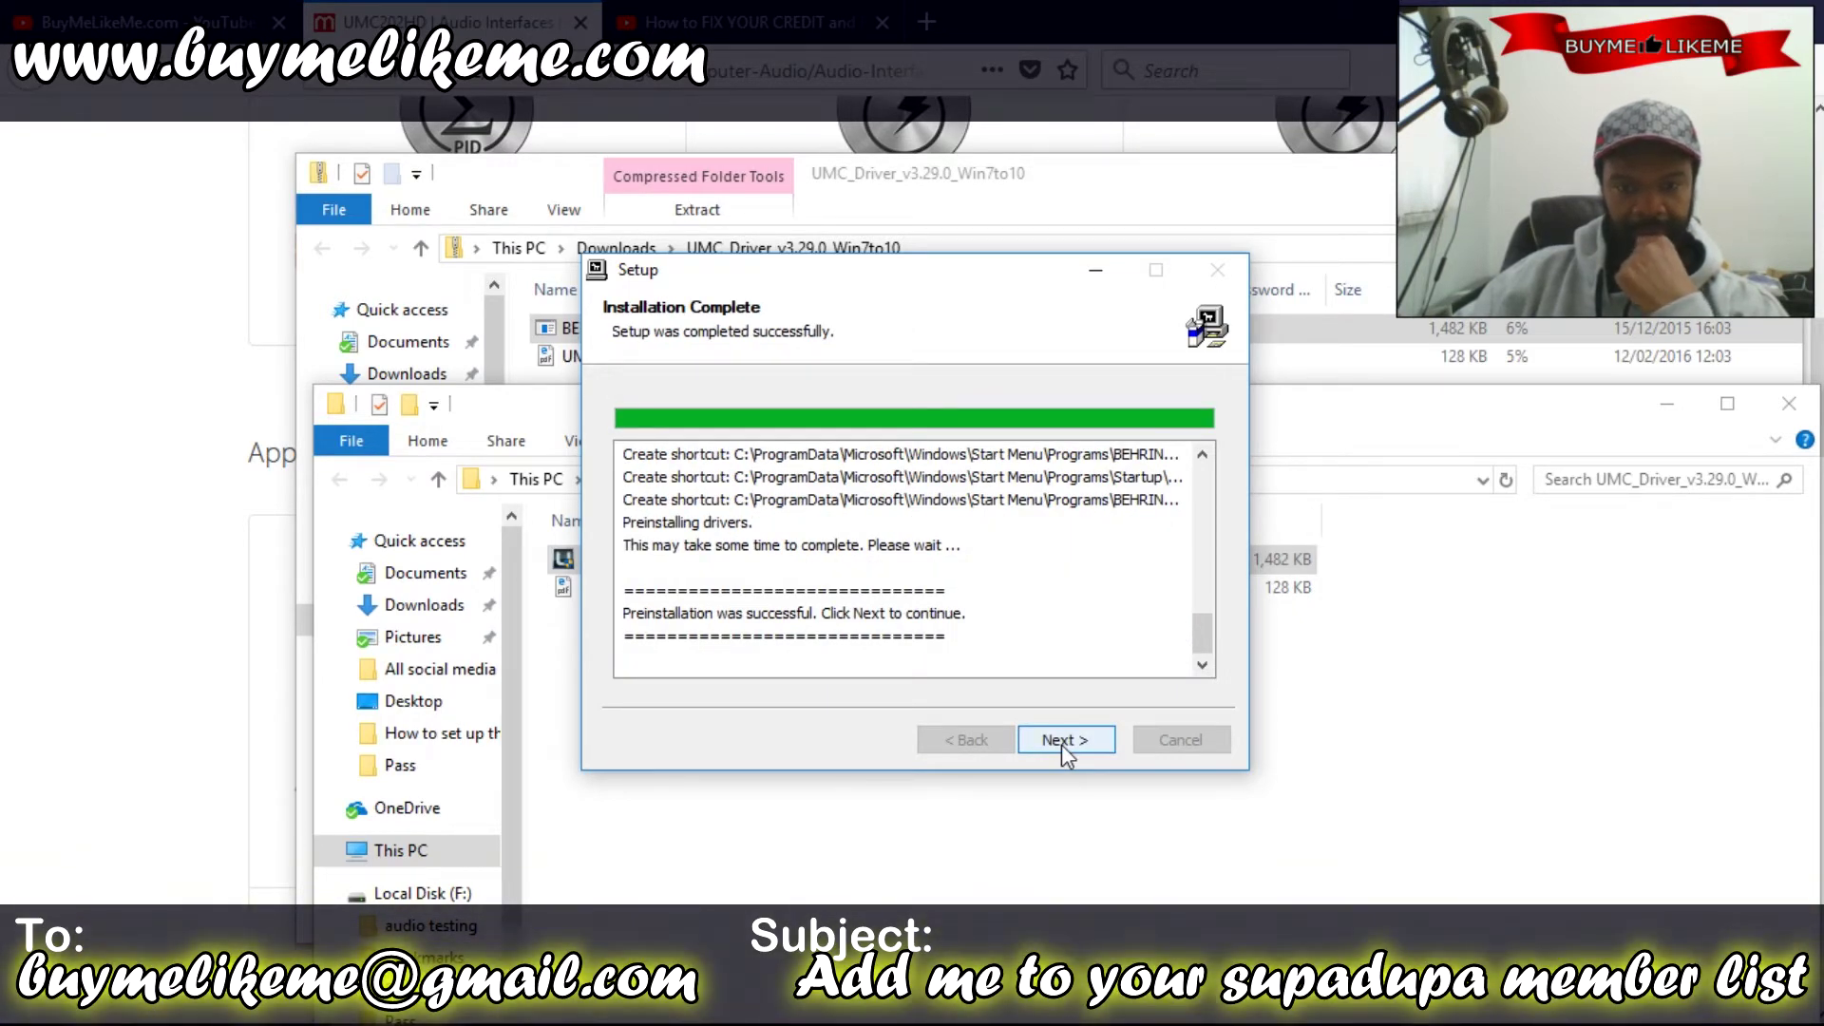
pyautogui.click(1063, 744)
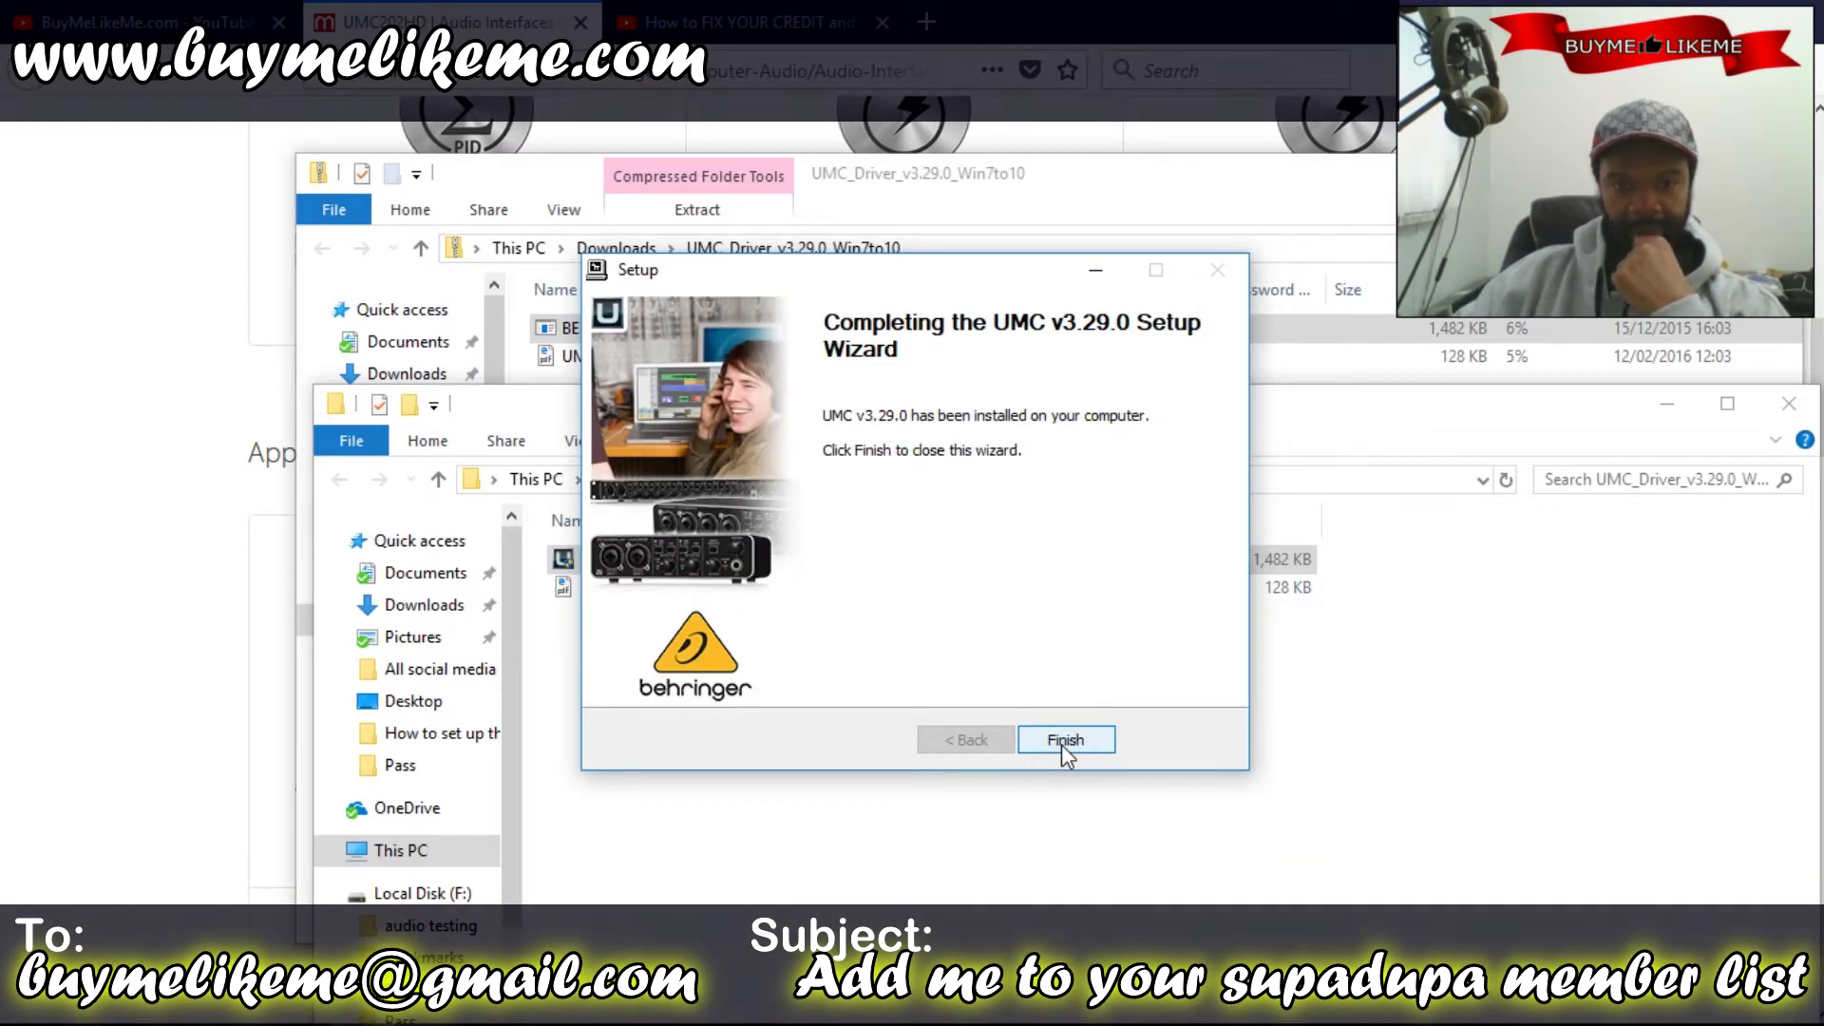
pyautogui.click(1062, 744)
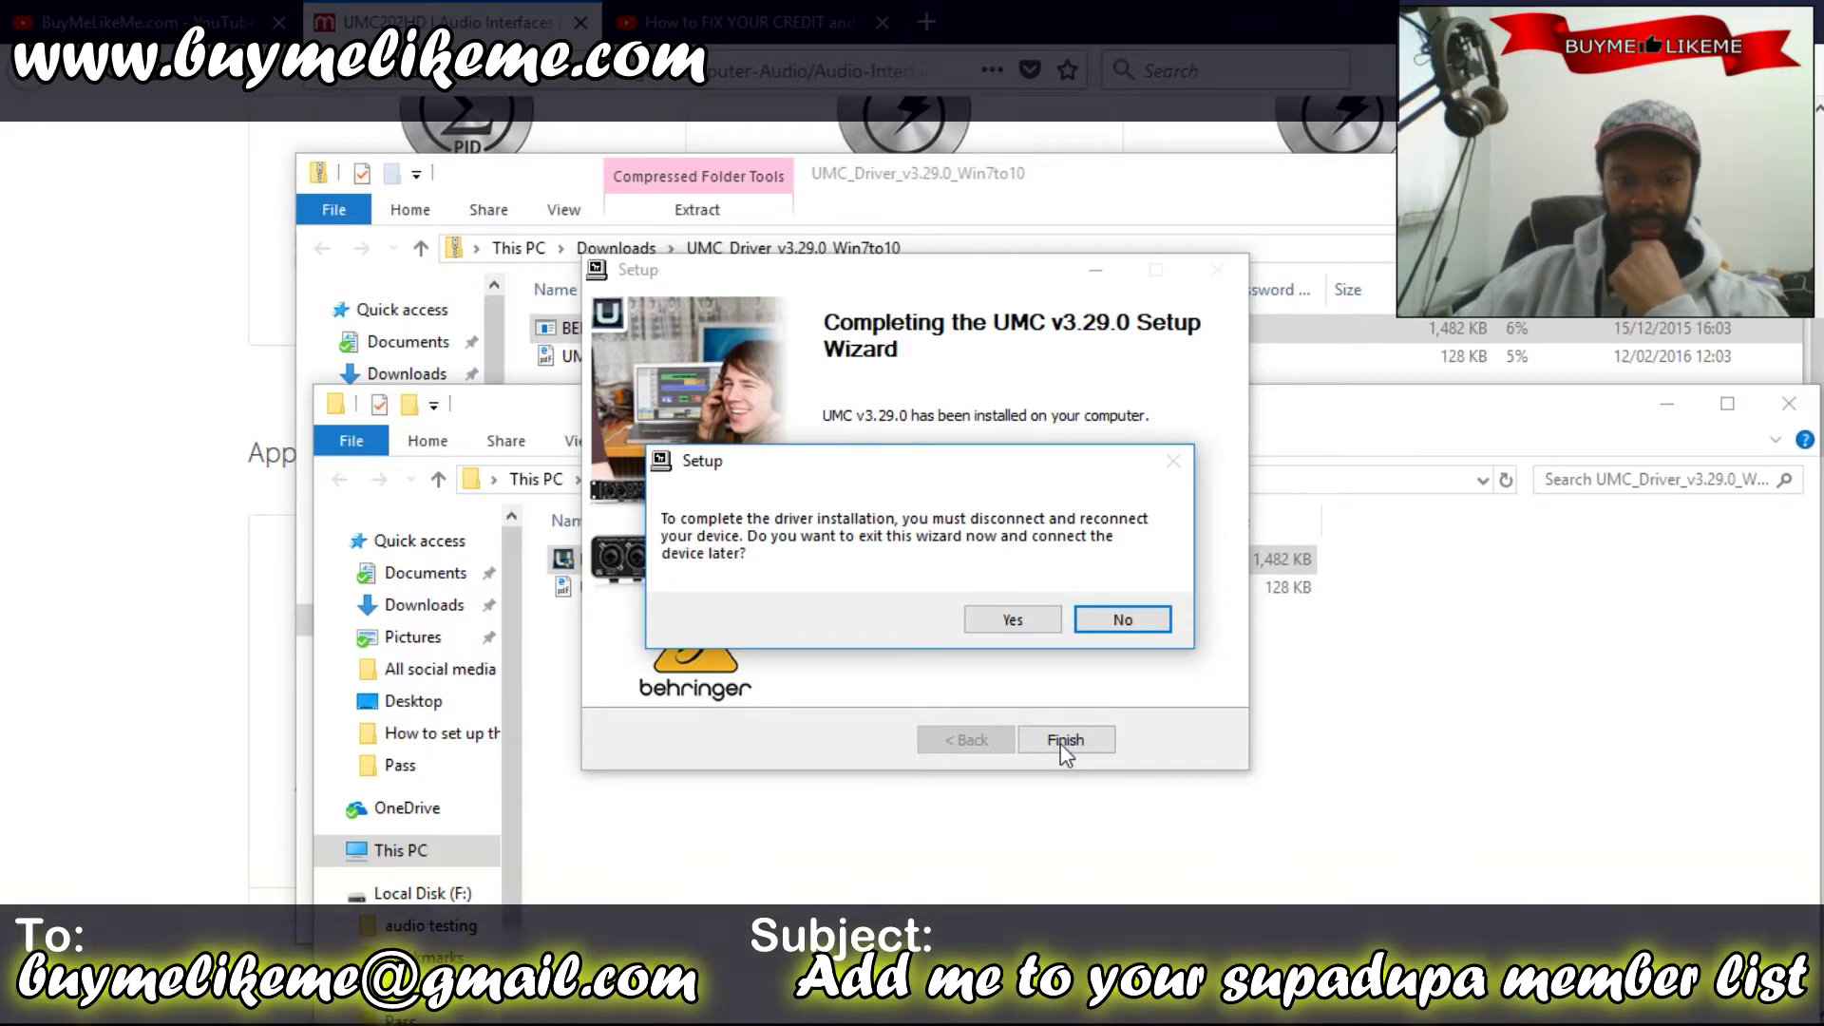
pyautogui.click(1037, 624)
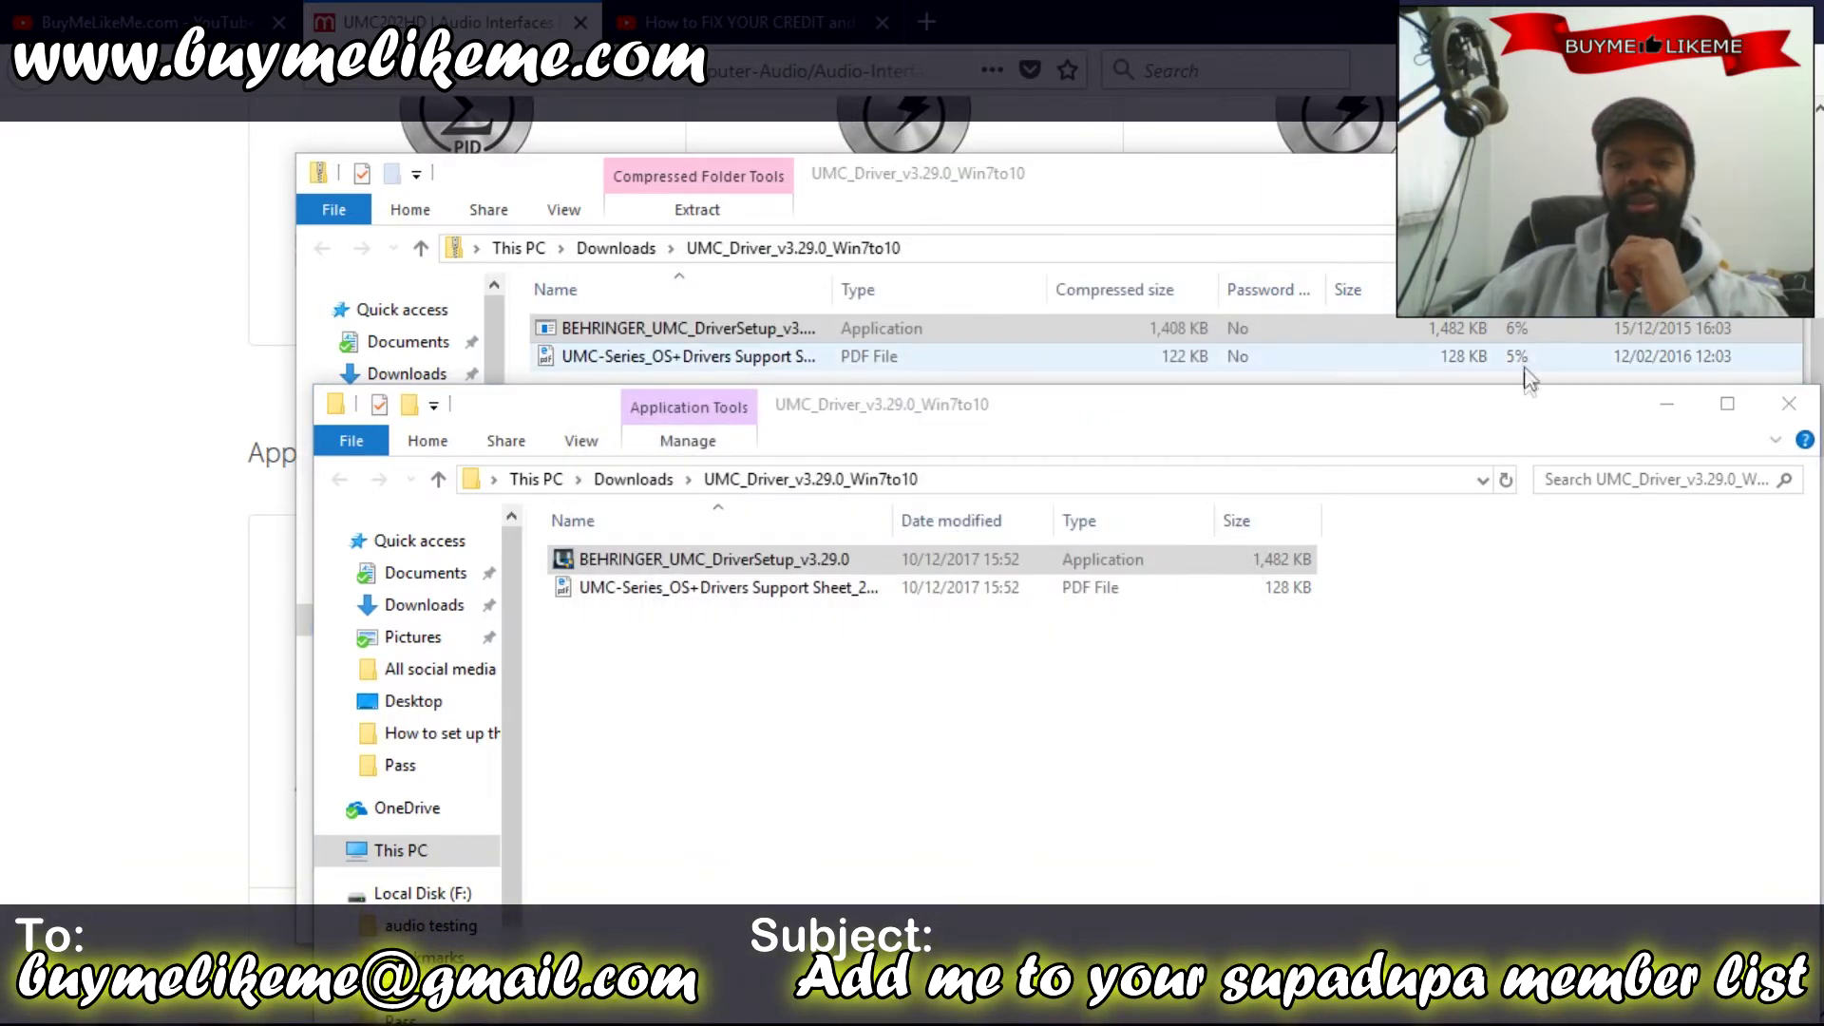
# Confirm the UMC202HD 192k is listed as the connected USB audio device.
pyautogui.moveTo(1539, 416); pyautogui.dragTo(1466, 193)
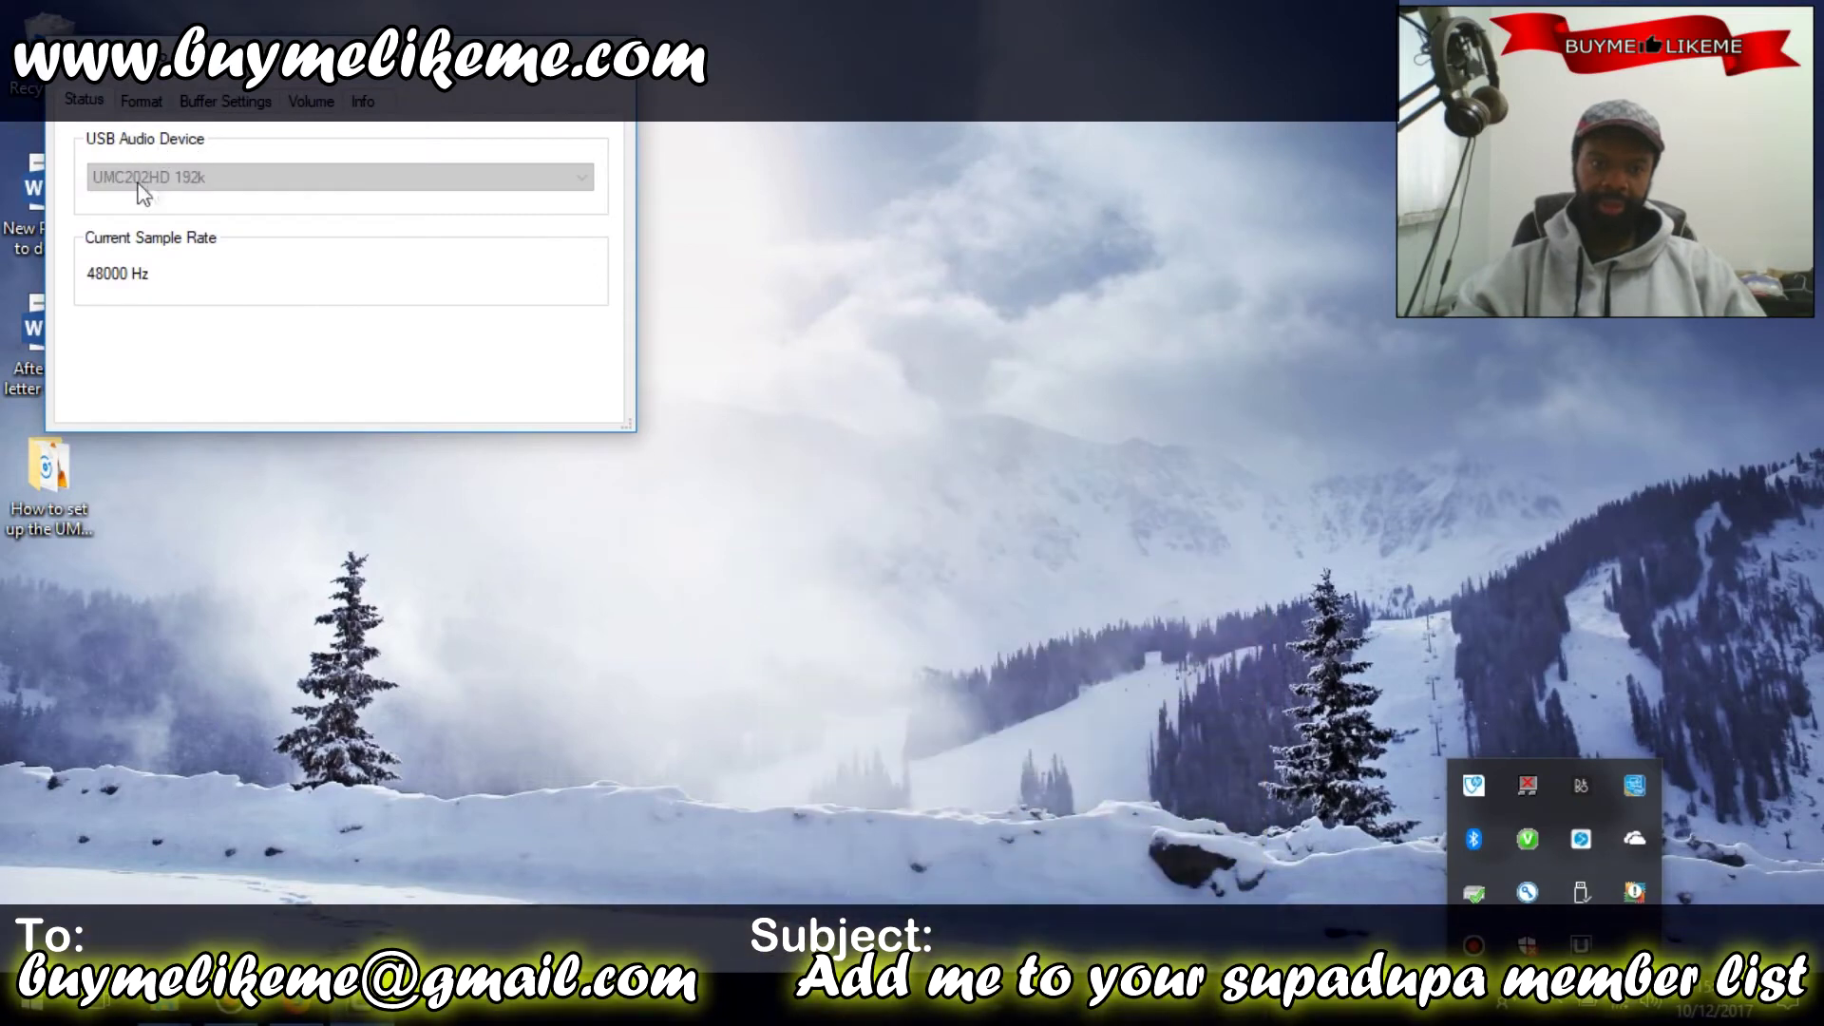
pyautogui.click(138, 190)
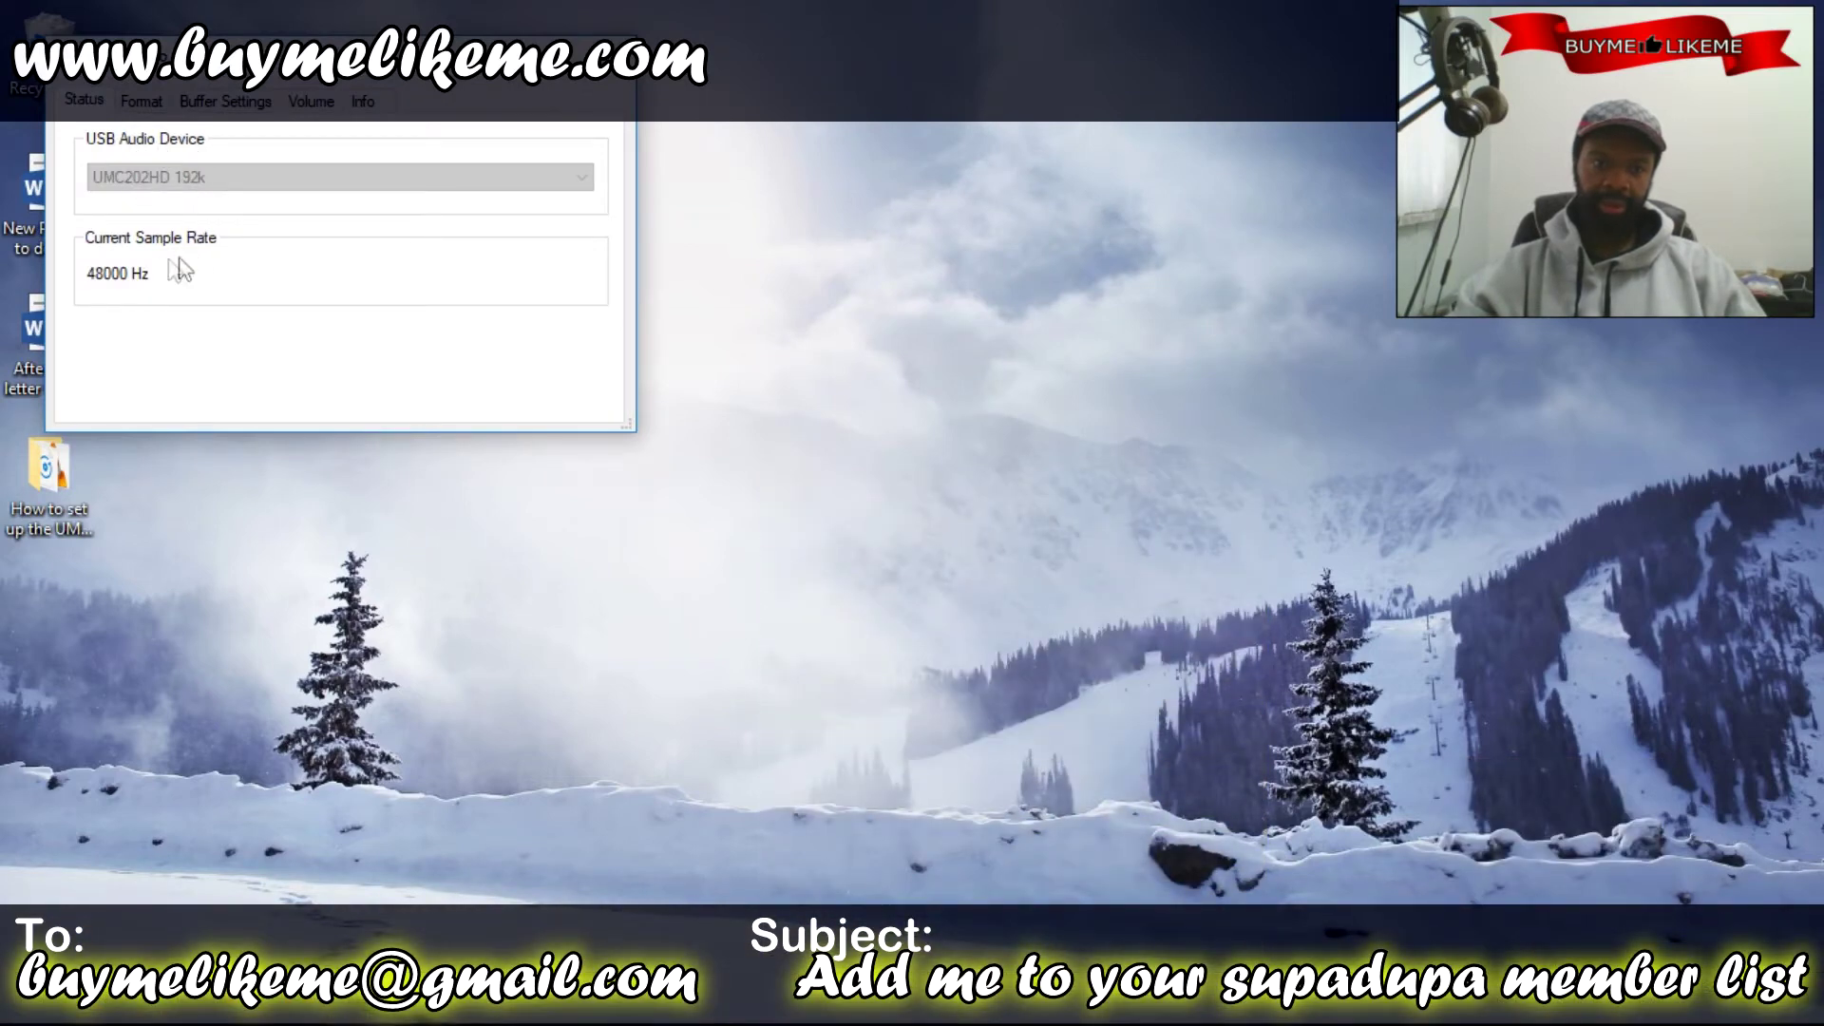
pyautogui.hotkey('ctrl', 'Tab')
# Keep output at 2 channels, 24 bits and Safe streaming mode, then view Input volume levels.
pyautogui.click(251, 278)
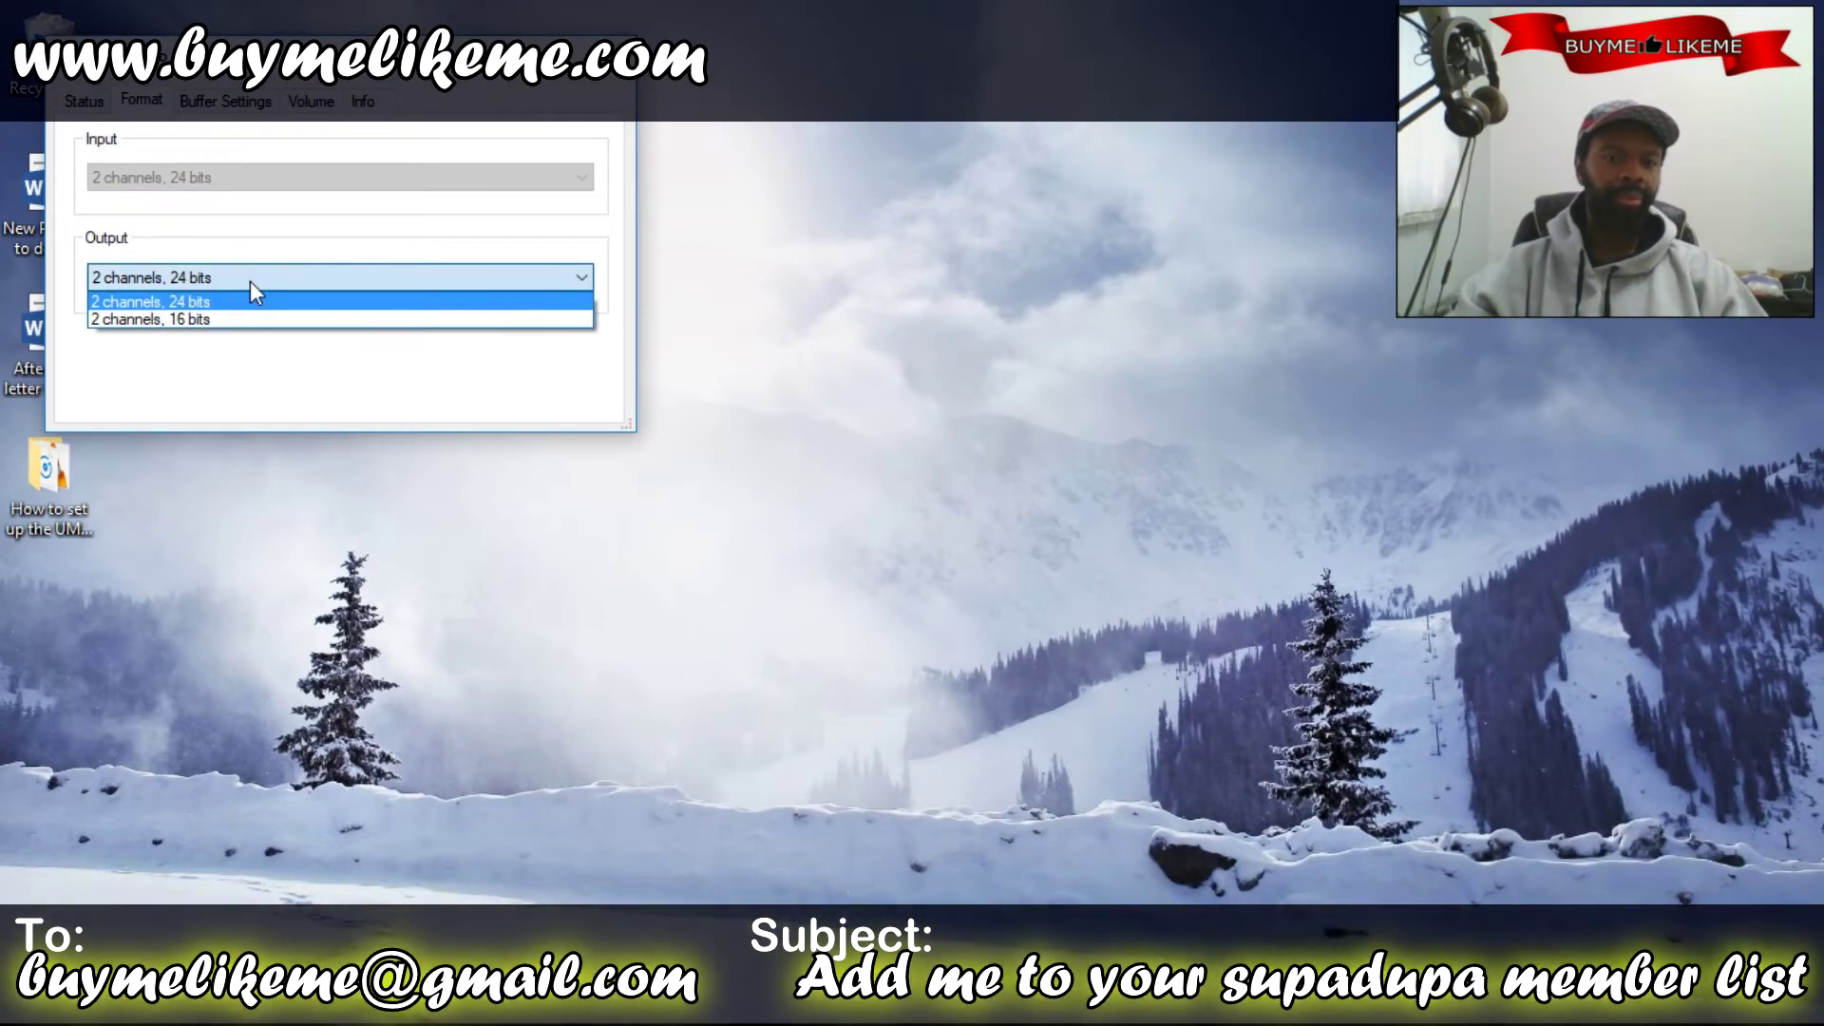
pyautogui.click(246, 101)
pyautogui.click(252, 177)
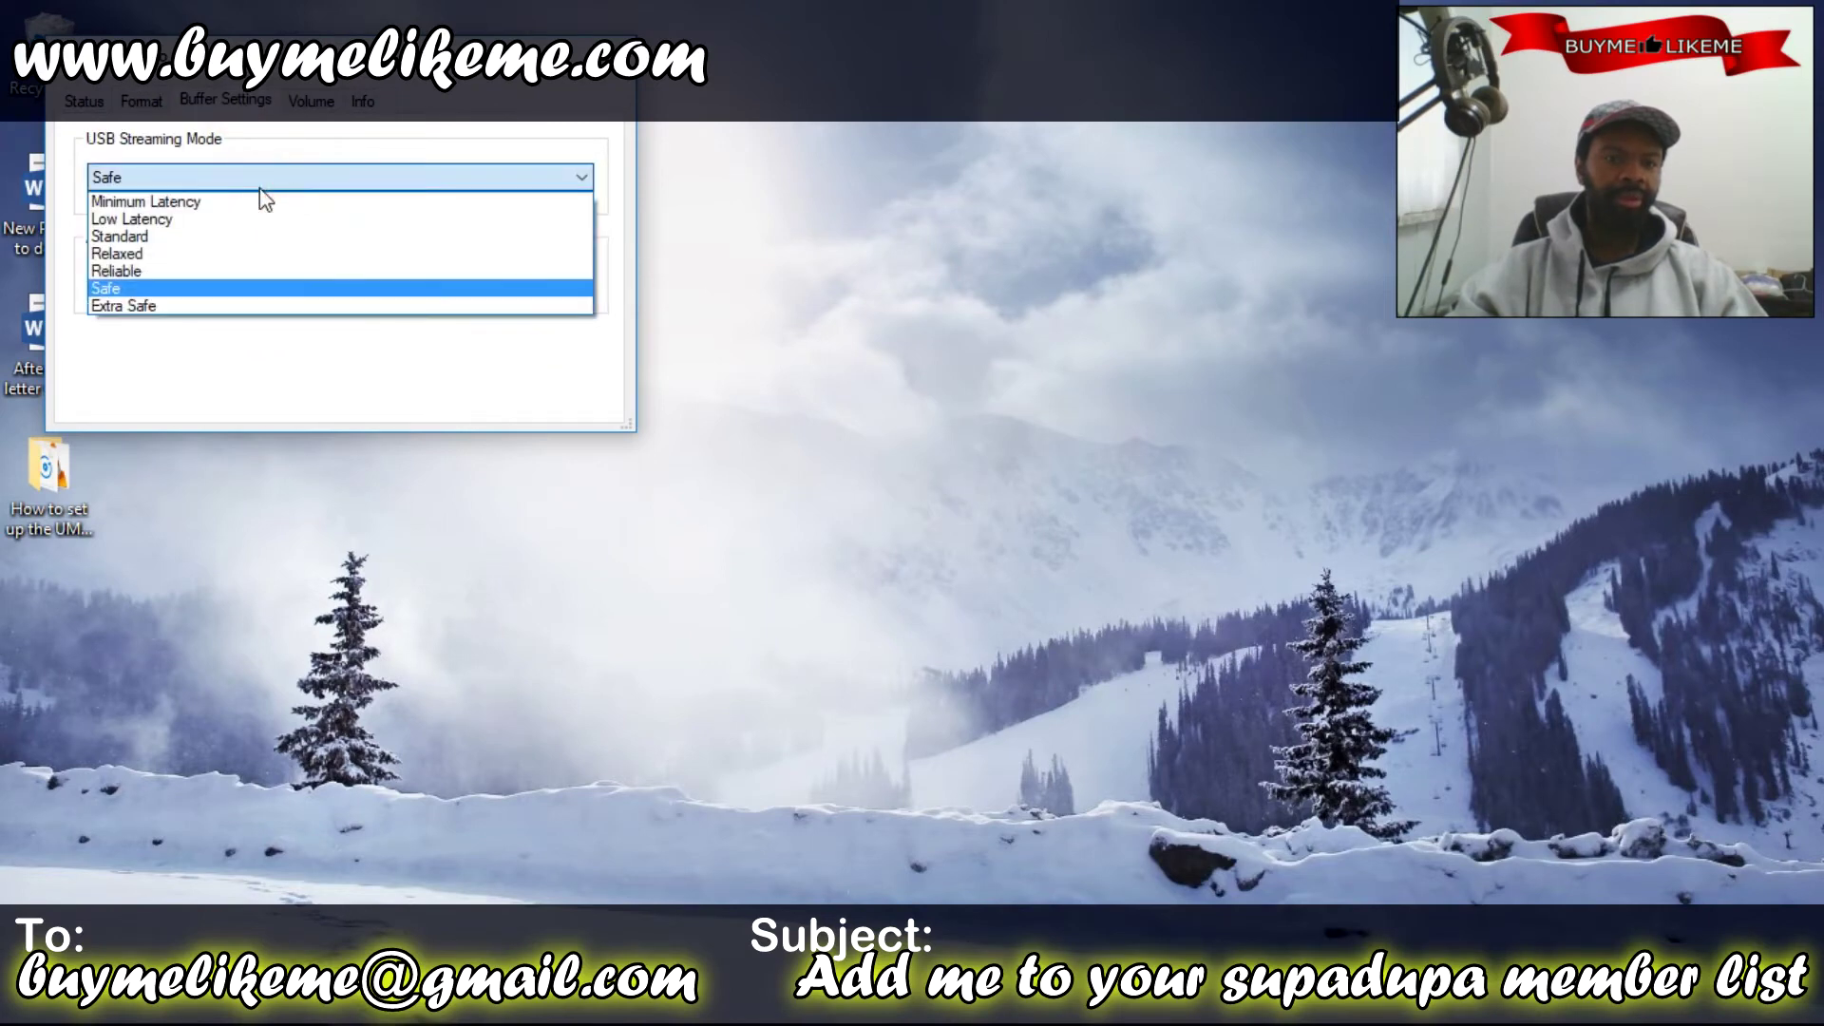
pyautogui.click(262, 186)
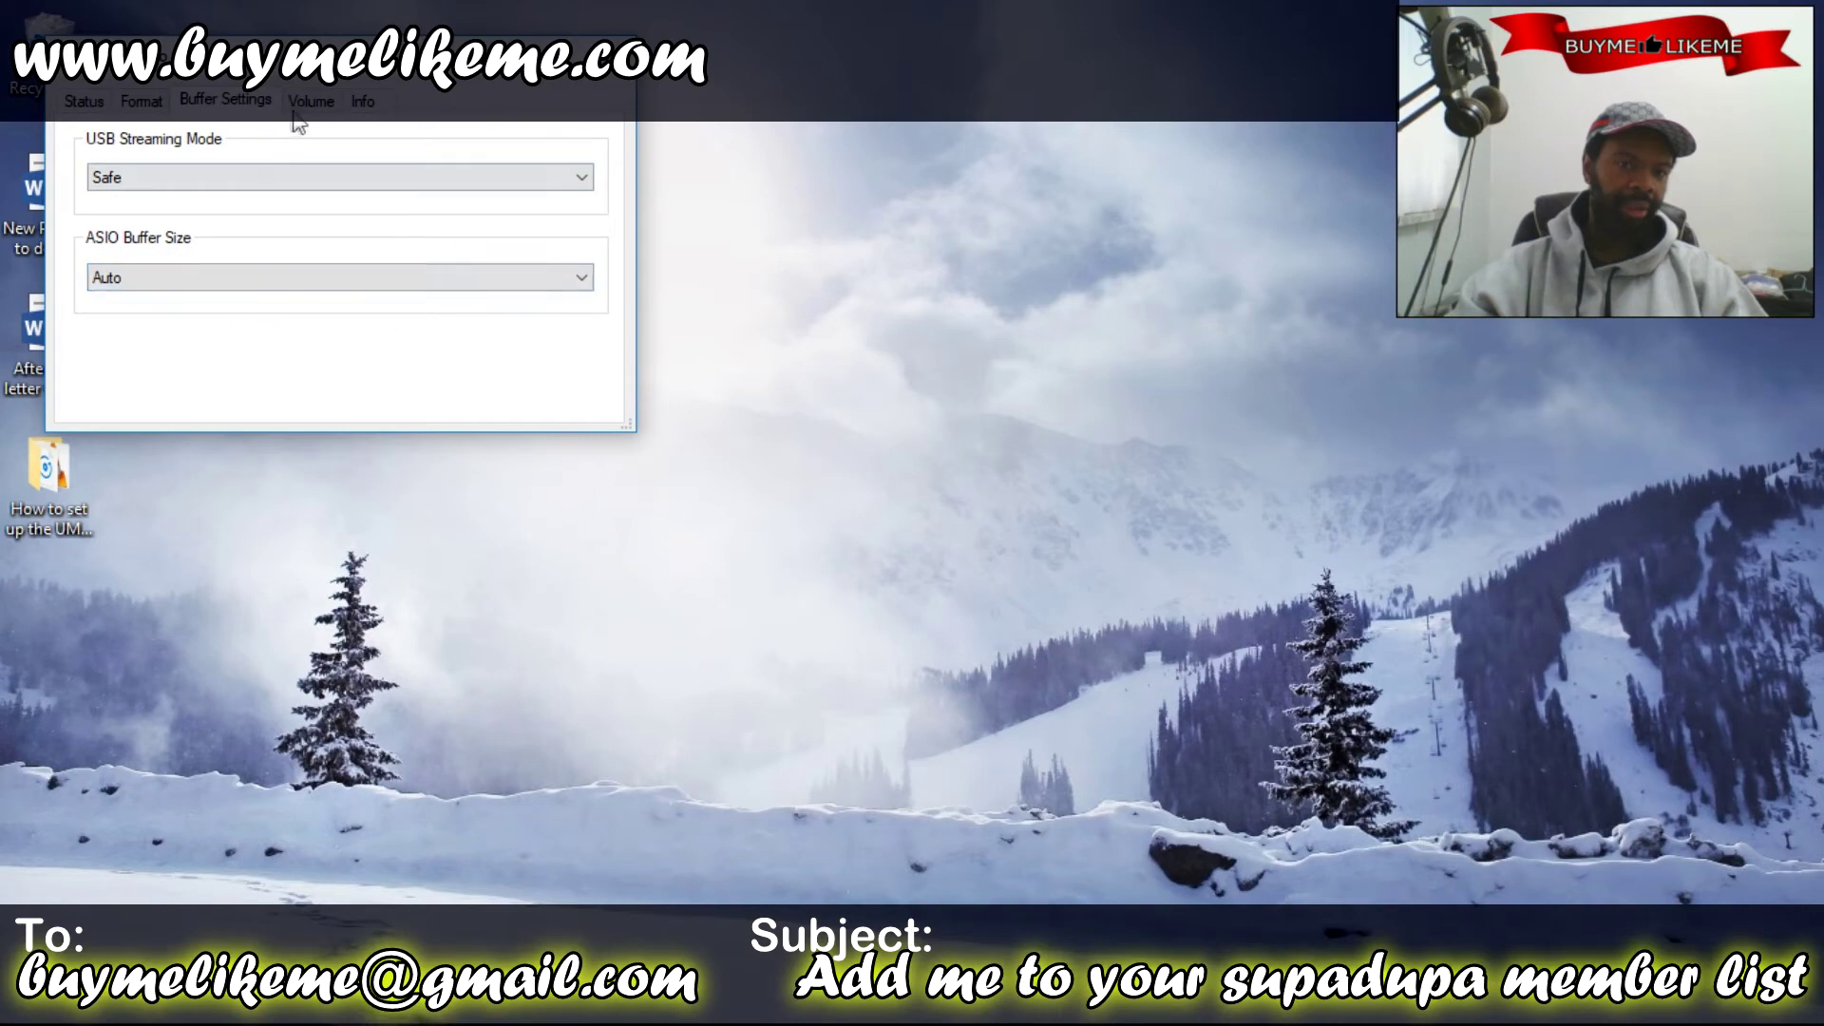
pyautogui.click(302, 107)
pyautogui.click(298, 179)
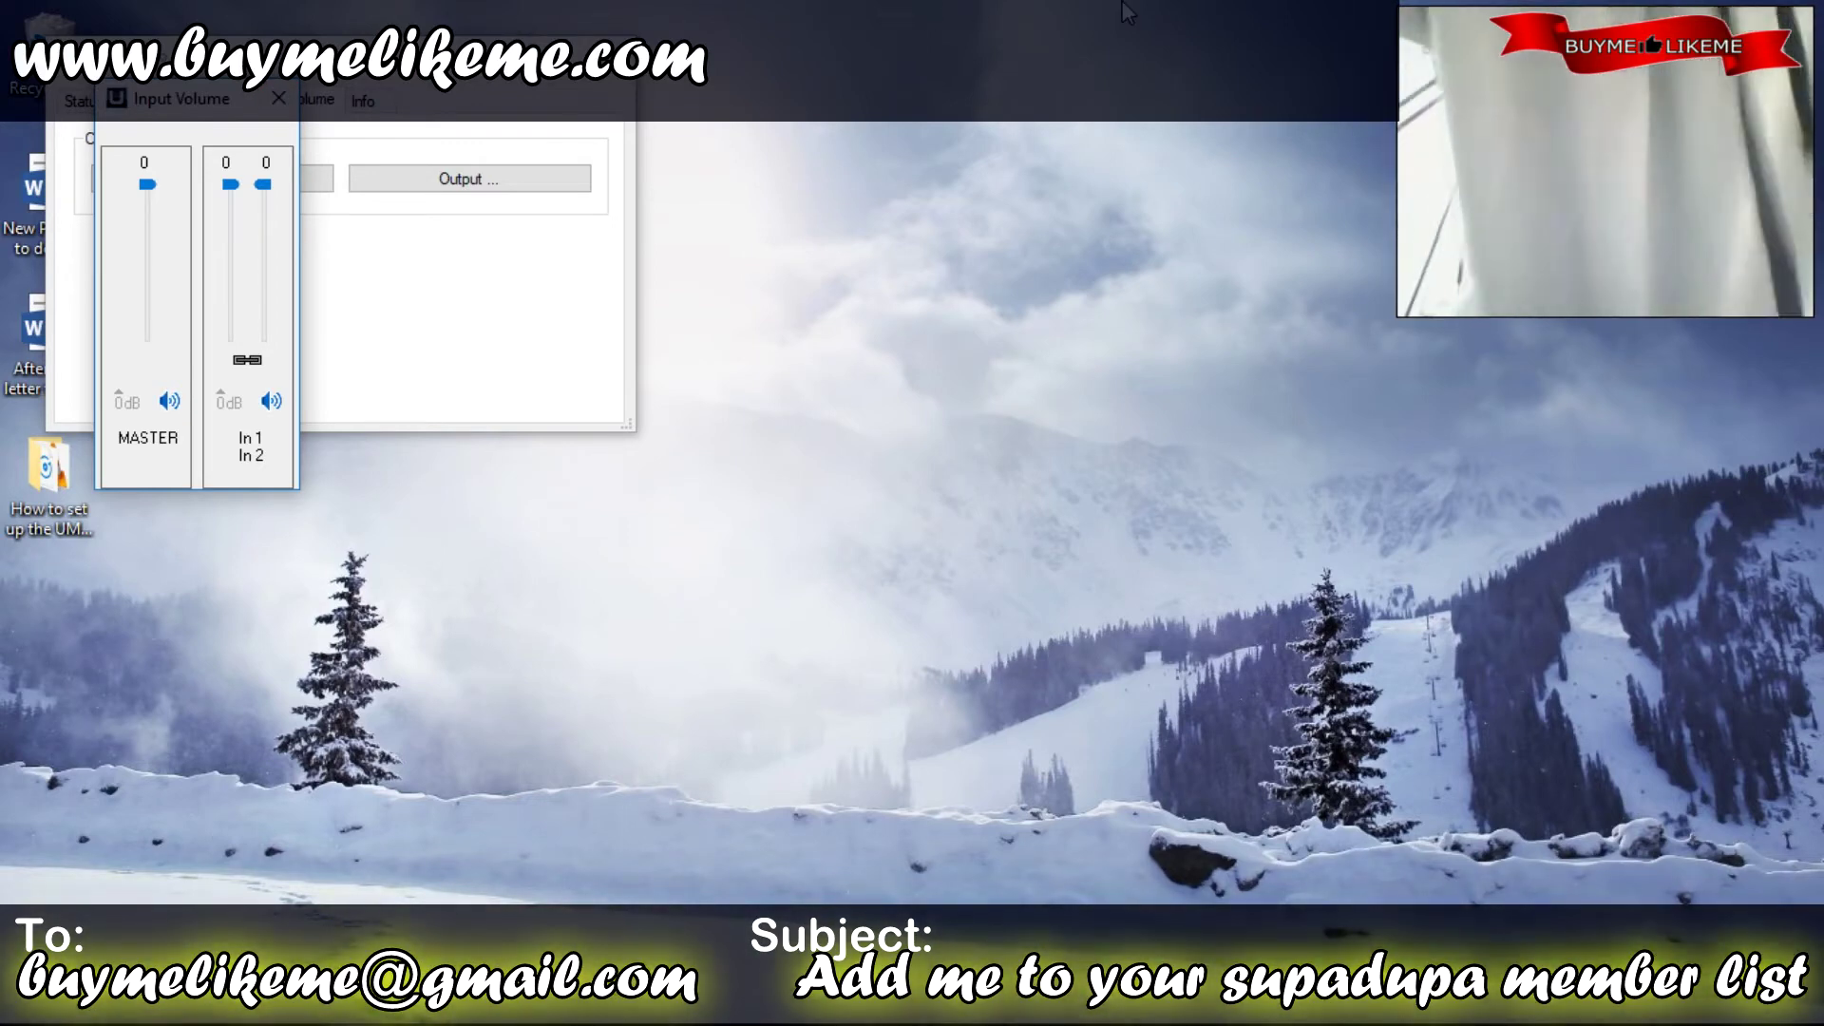
# Close the Input Volume mixer and show the Info page with driver version 3.29.0.
pyautogui.moveTo(1205, 13)
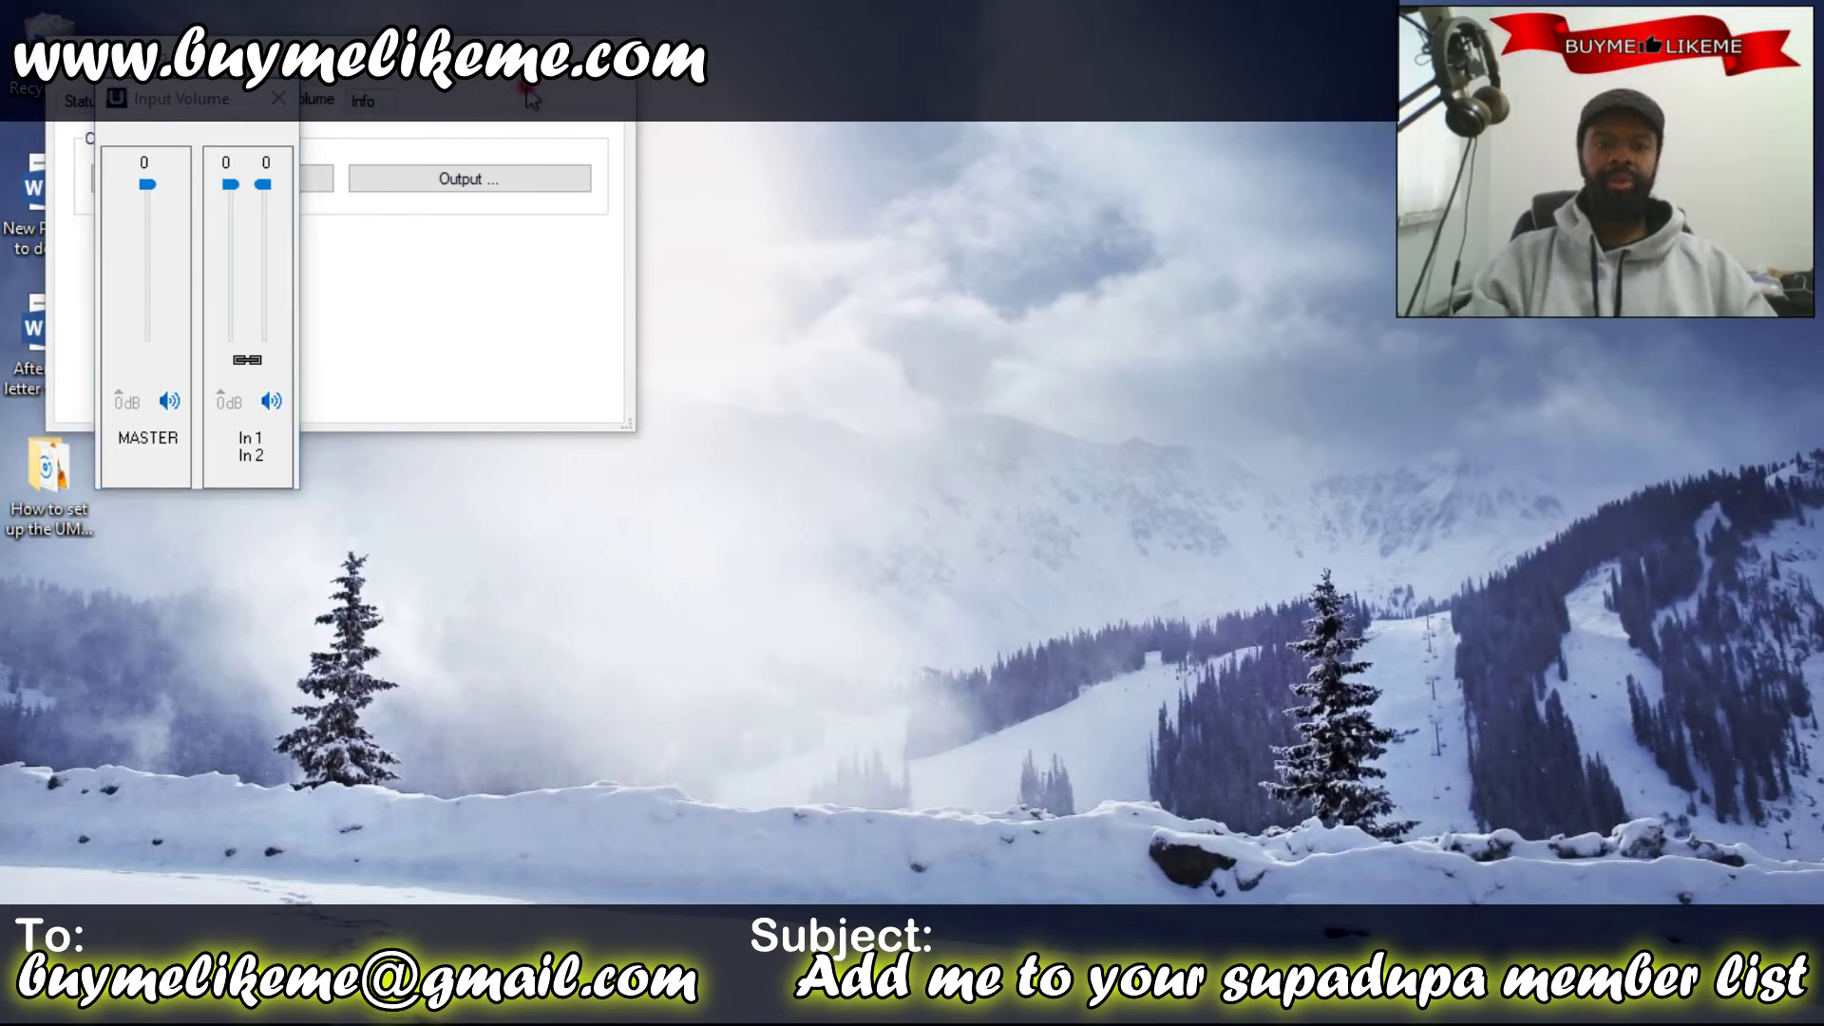
pyautogui.click(278, 101)
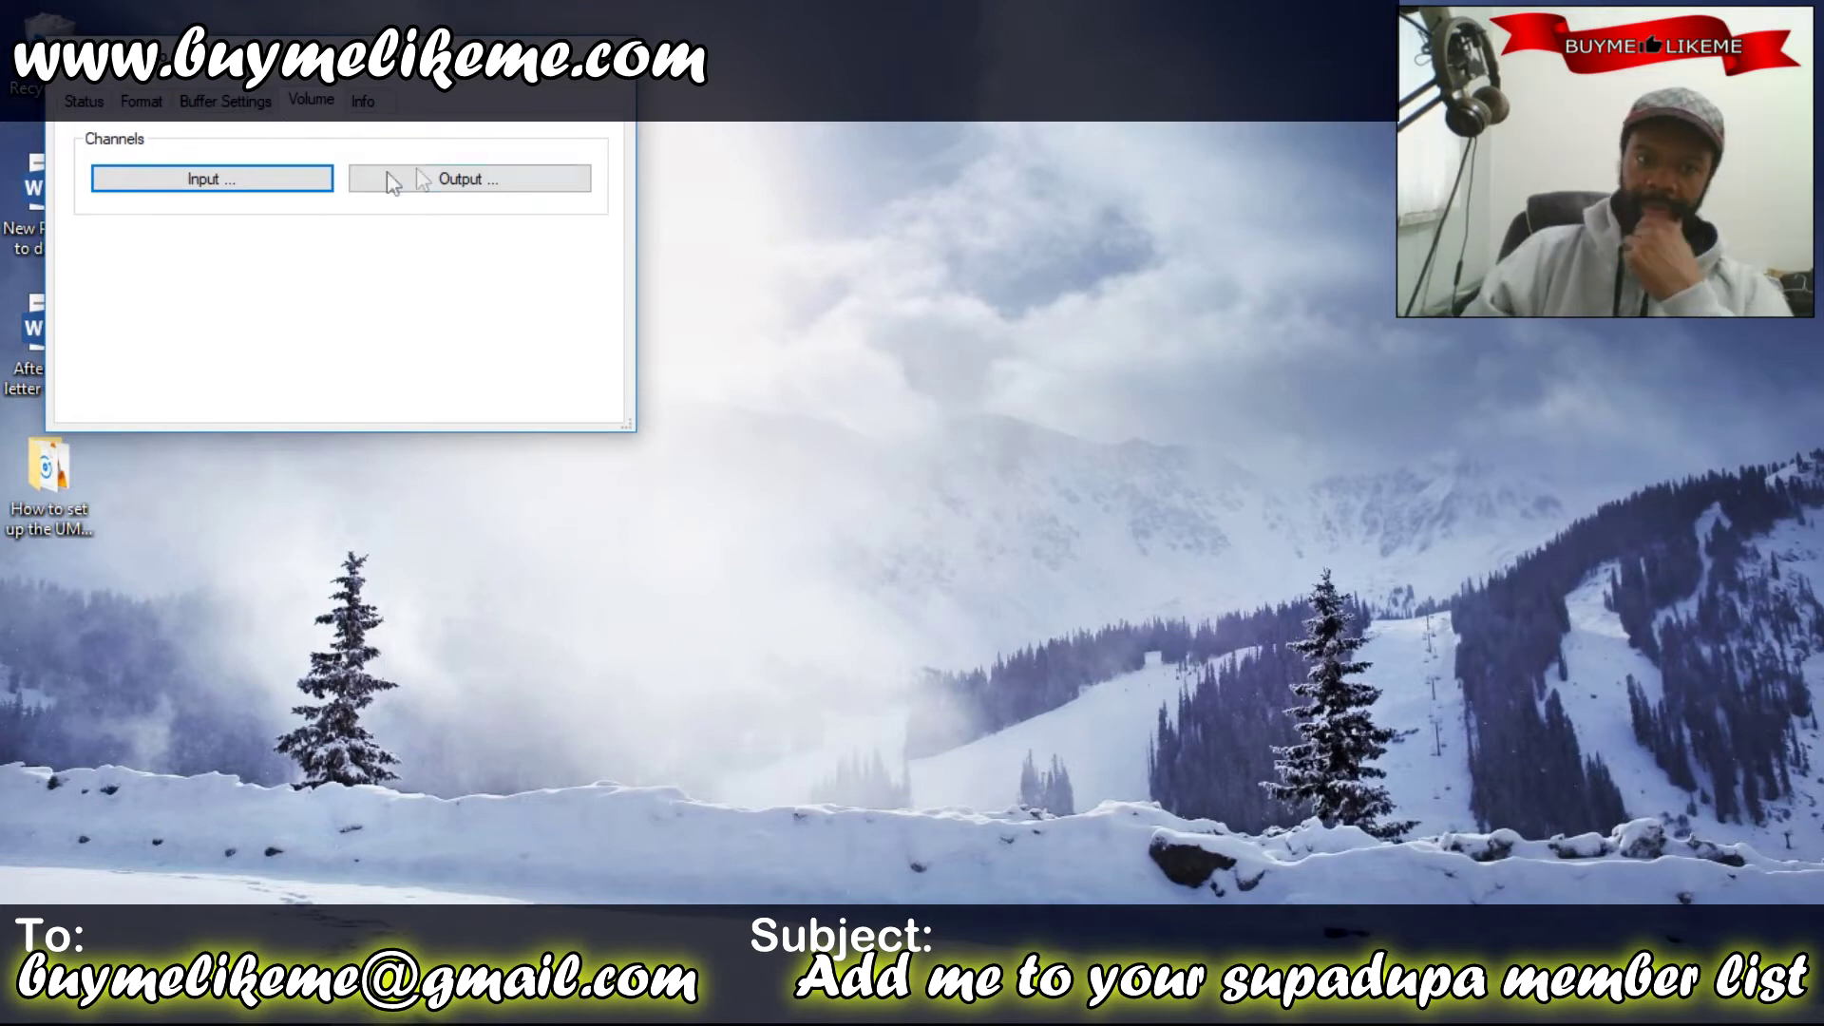
pyautogui.click(363, 100)
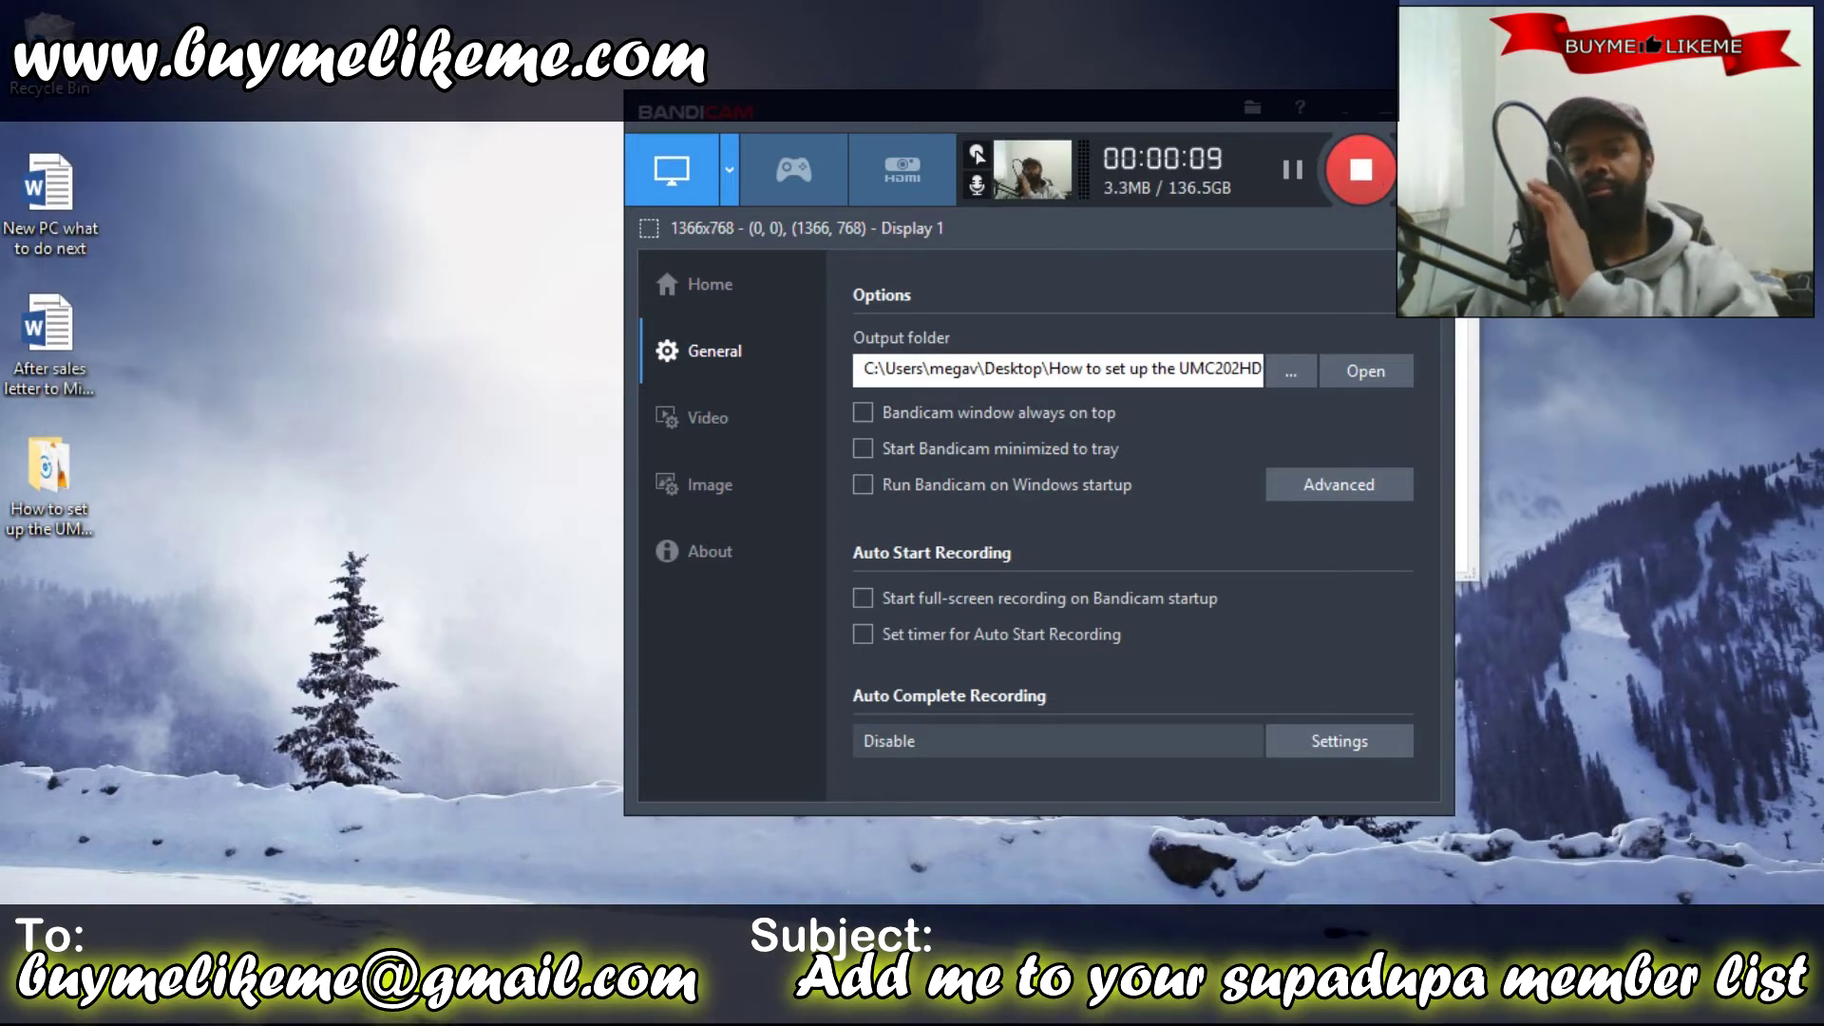
# Stop the Bandicam screen recording.
pyautogui.click(1369, 168)
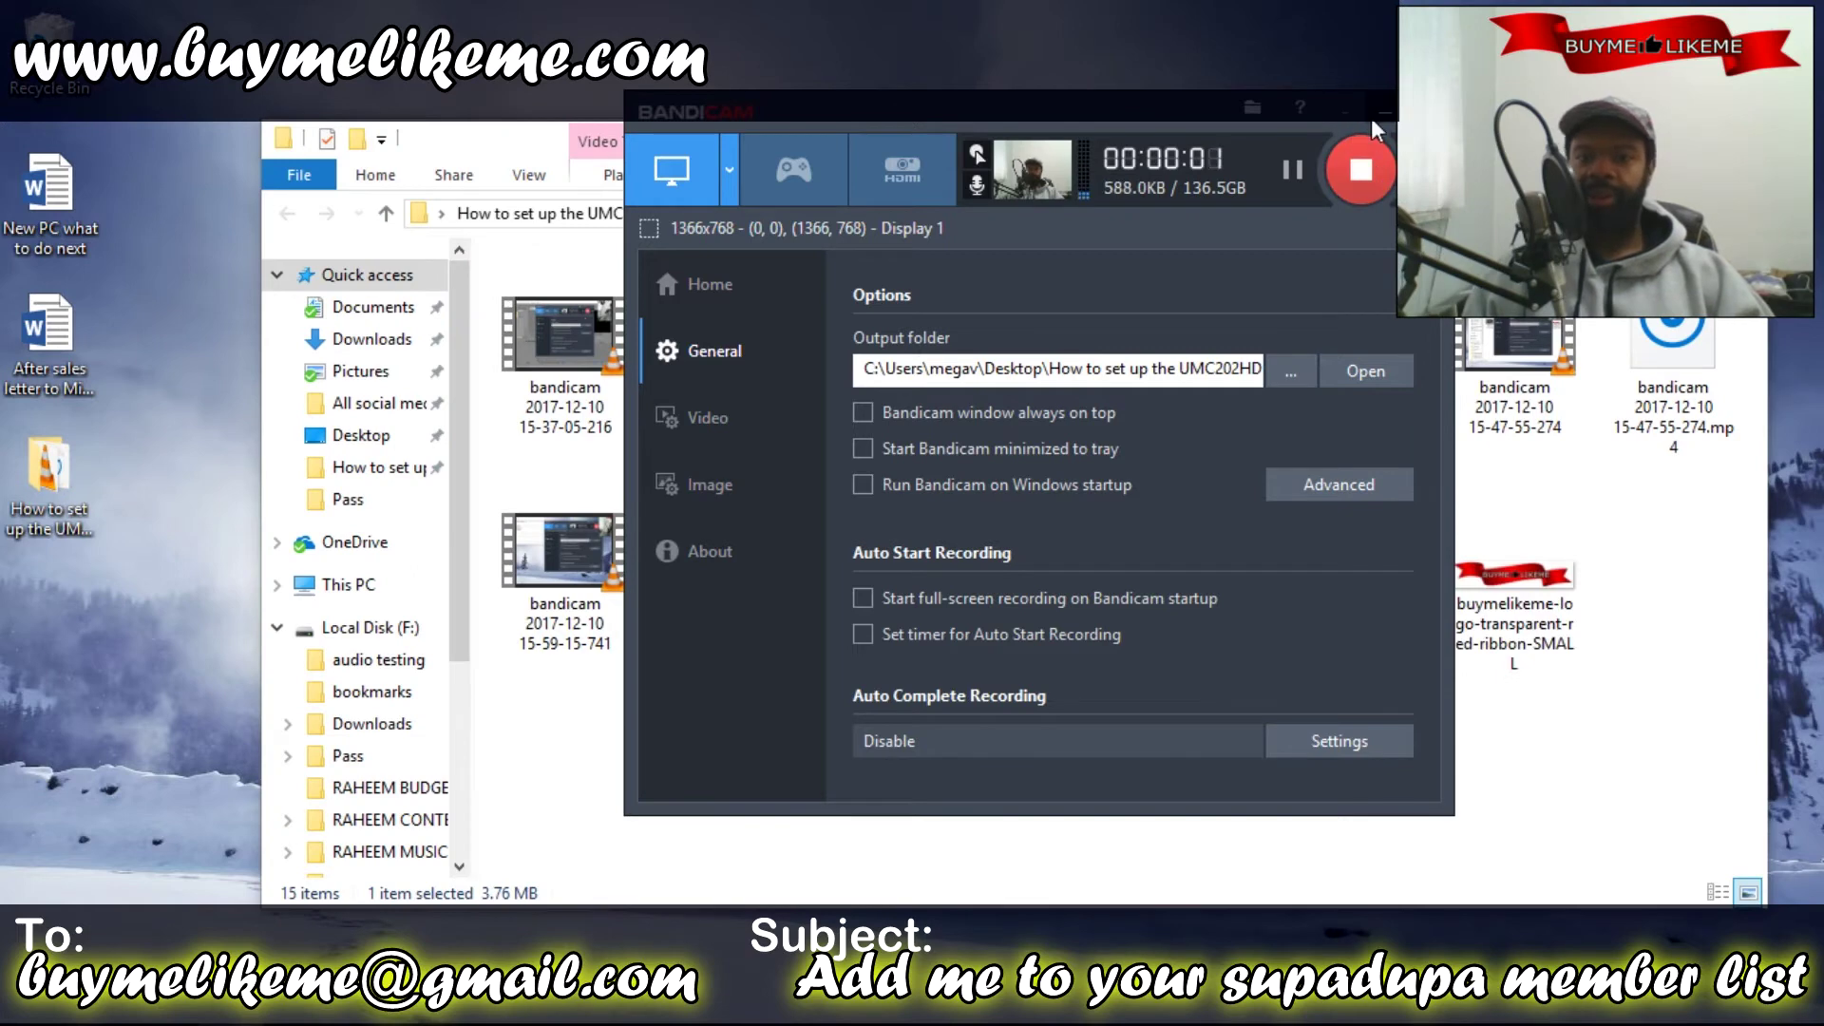